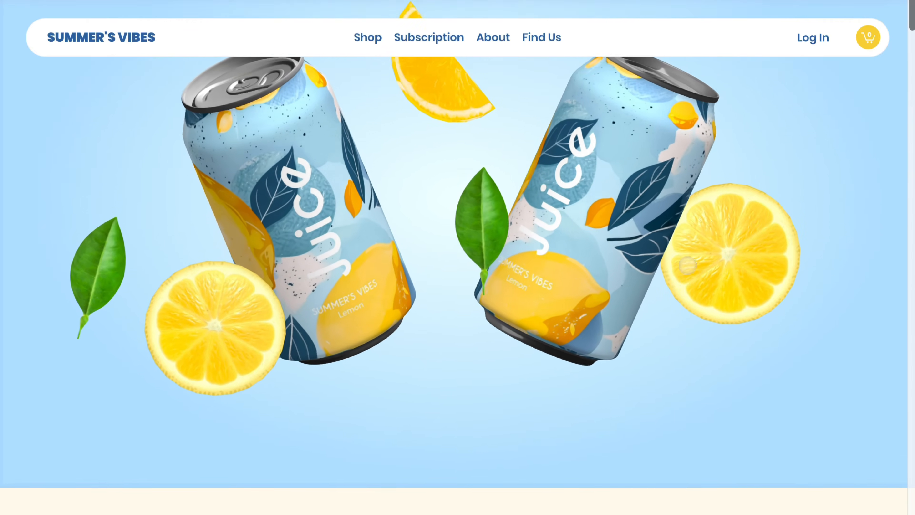
- Examine the Summer's Vibes landing page with its floating juice cans and feature labels
scroll(457, 257, "down", 15)
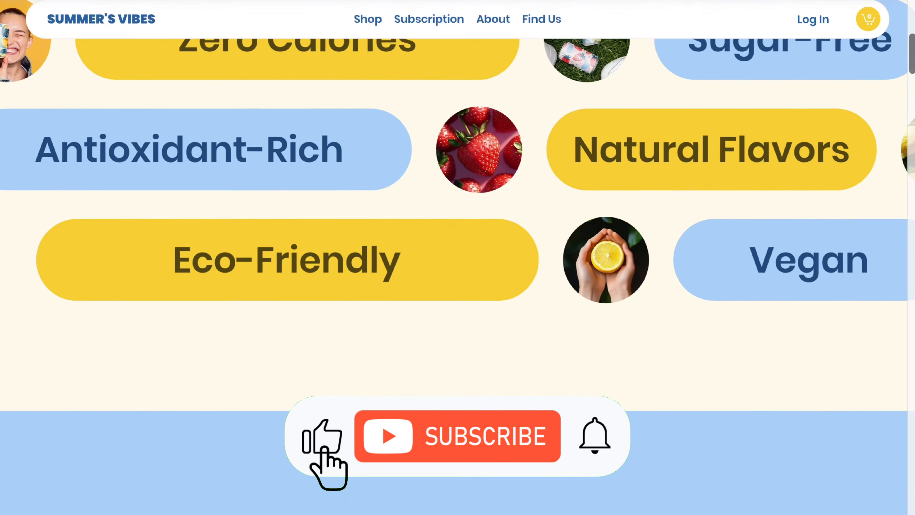
scroll(458, 257, "down", 7)
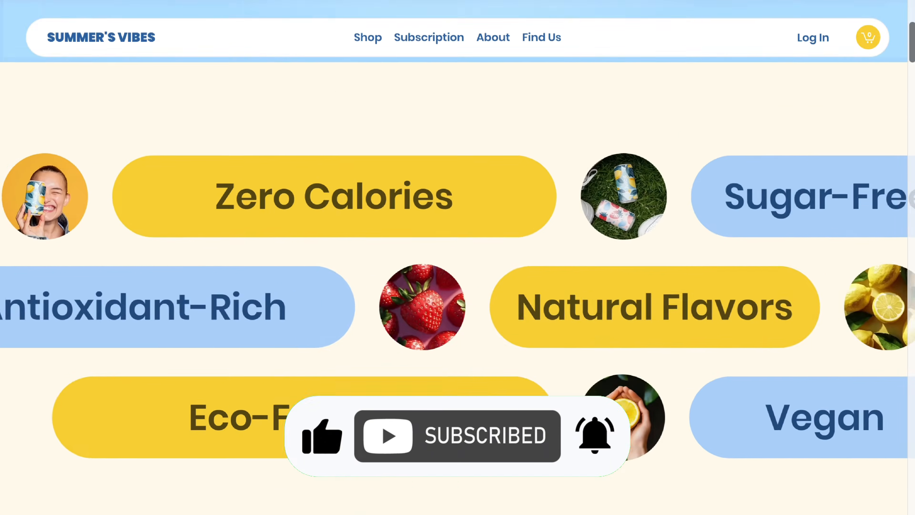
scroll(458, 257, "up", 10)
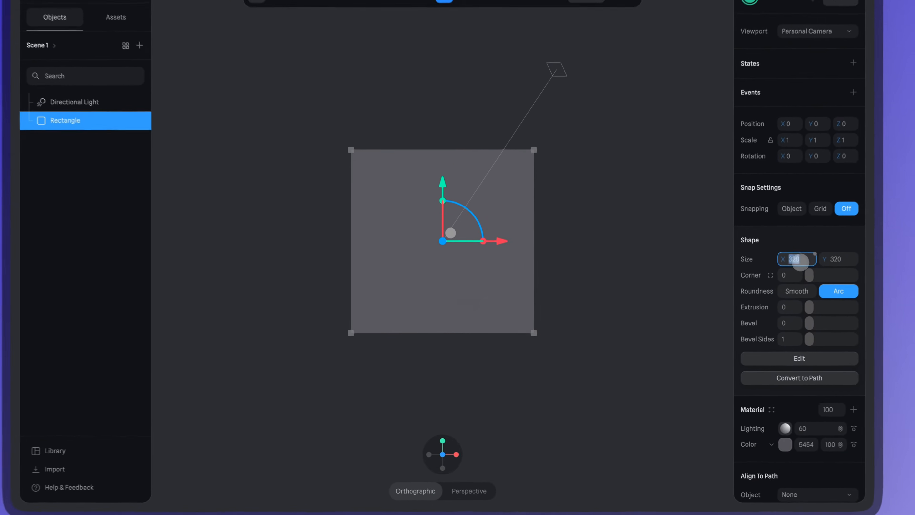
- Set the rectangle's size to 1280 by 820
left_click(797, 258)
type("1280")
key("Return")
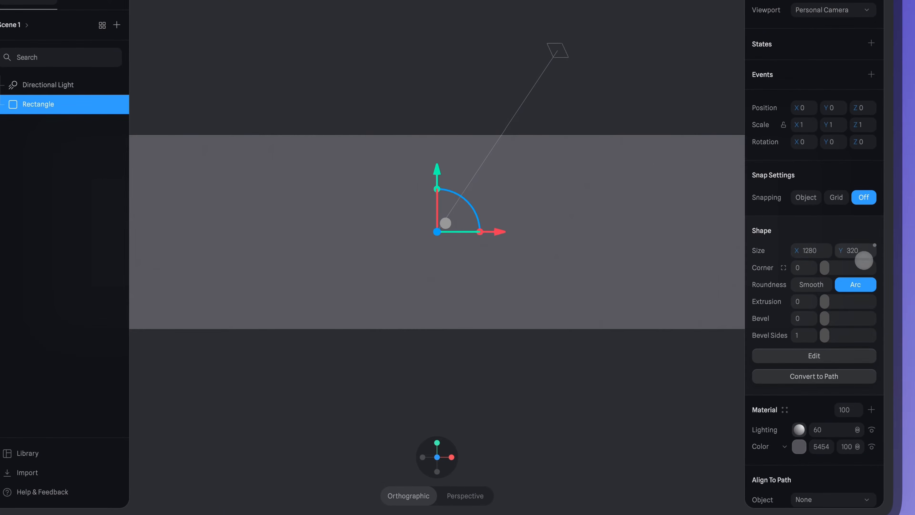
left_click(860, 253)
type("820")
key("Return")
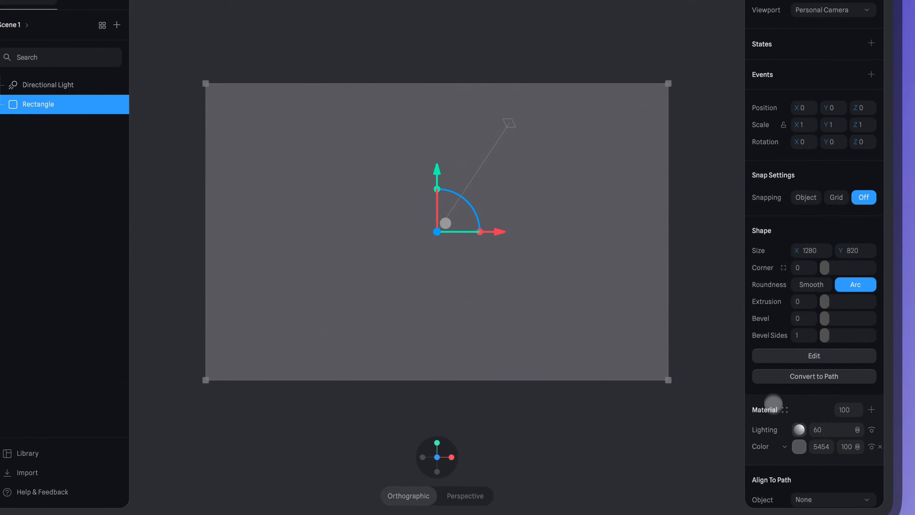
- Change the rectangle's color layer into a radial gradient
scroll(785, 451, "down", 5)
left_click(785, 252)
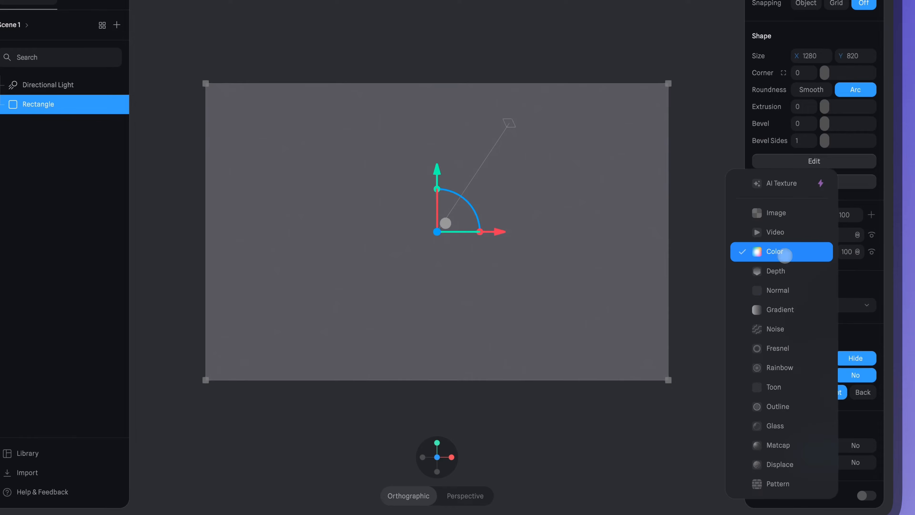
left_click(791, 309)
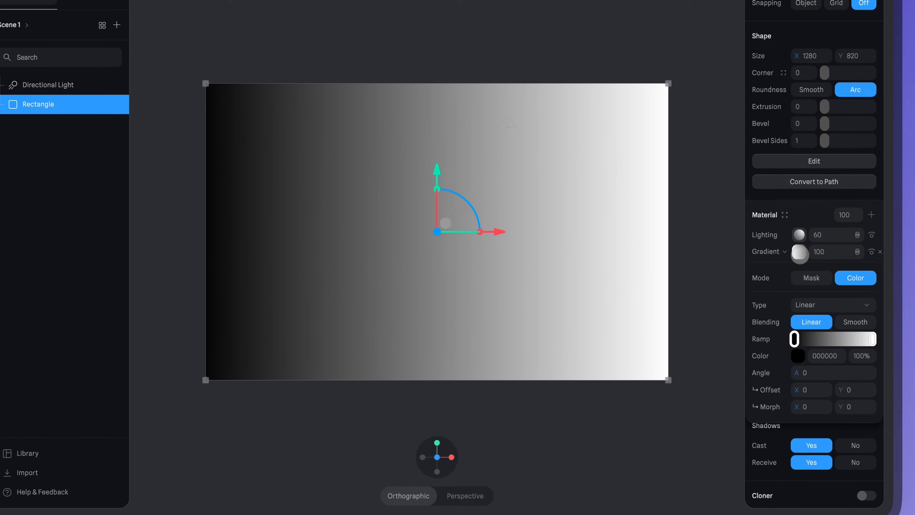
left_click(809, 303)
left_click(814, 323)
- Set the gradient's first ramp color to E3F0FF and its last ramp color to A9CEF8
left_click(825, 356)
type("E3F0FF")
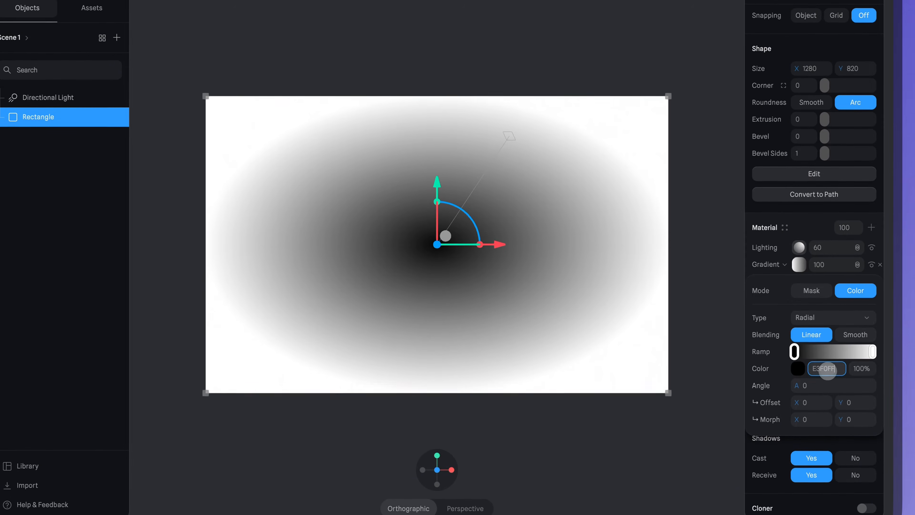
left_click(872, 354)
scroll(817, 422, "down", 3)
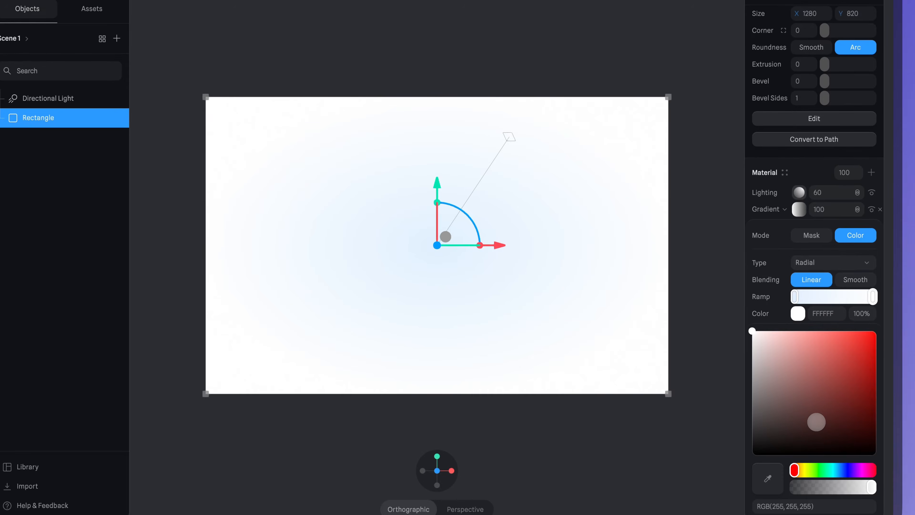
left_click(839, 314)
key("super+v")
key("Return")
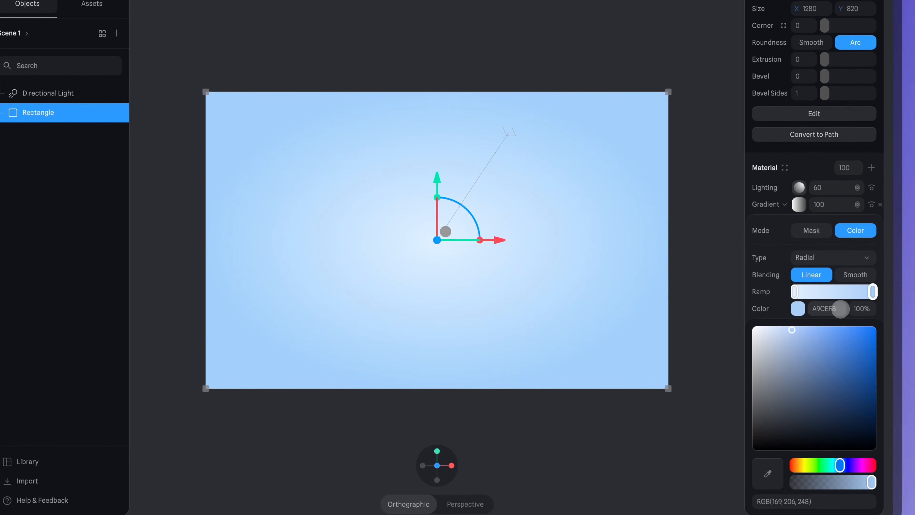
left_click(726, 246)
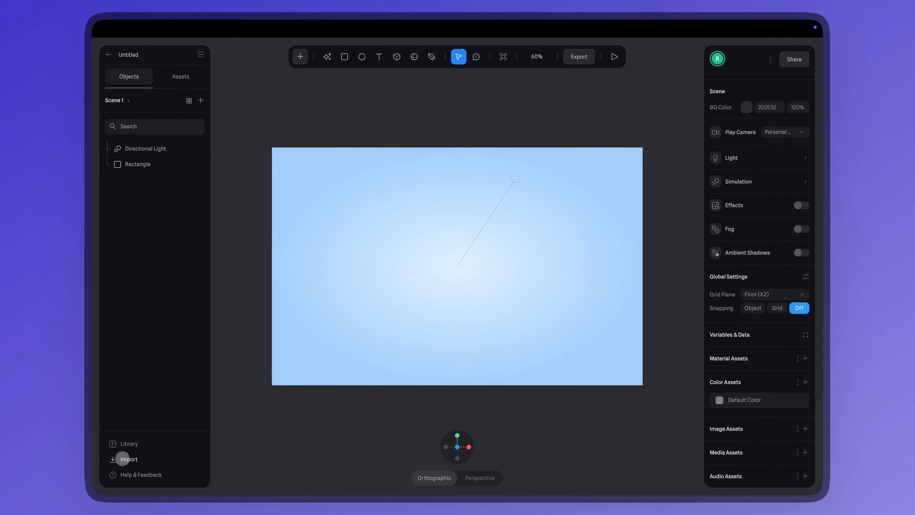
- Import the soda can 3D model and place it on the left half of the blue rectangle at a scale of about 41
left_click(27, 481)
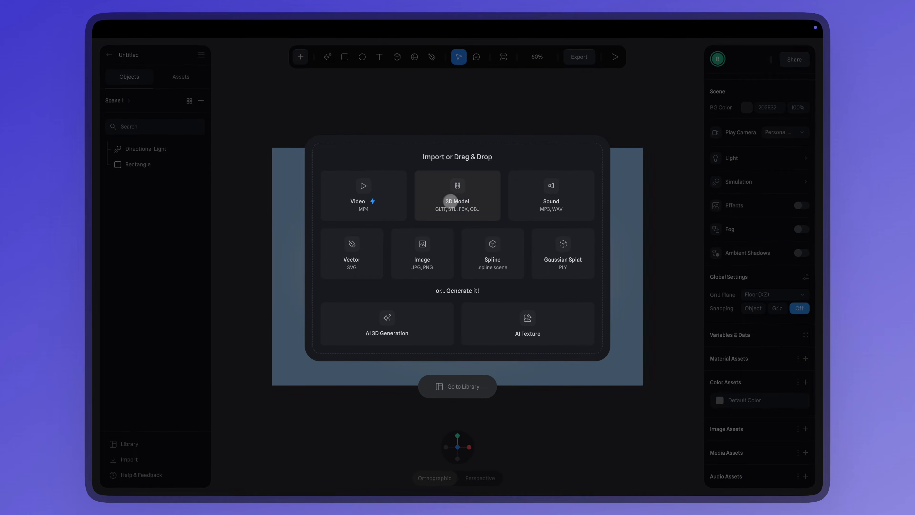
left_click(450, 201)
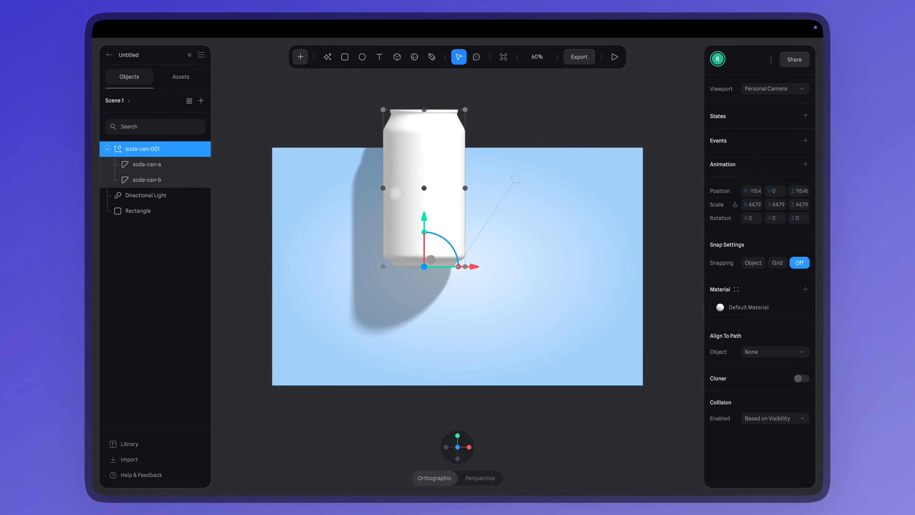
left_click_drag(427, 161, 395, 235)
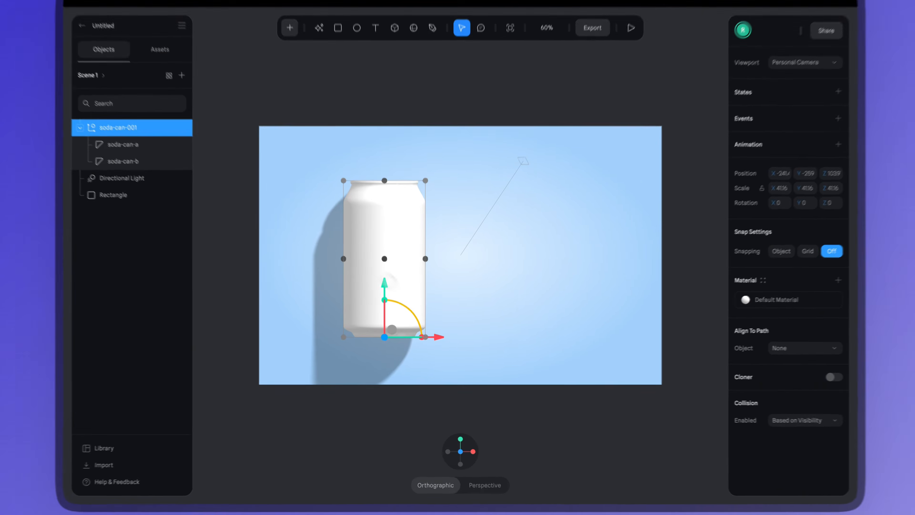
- Tilt the soda can to a rotation of about X 15, Y 4 and Z 15 so its lid shows
left_click_drag(413, 318, 406, 312)
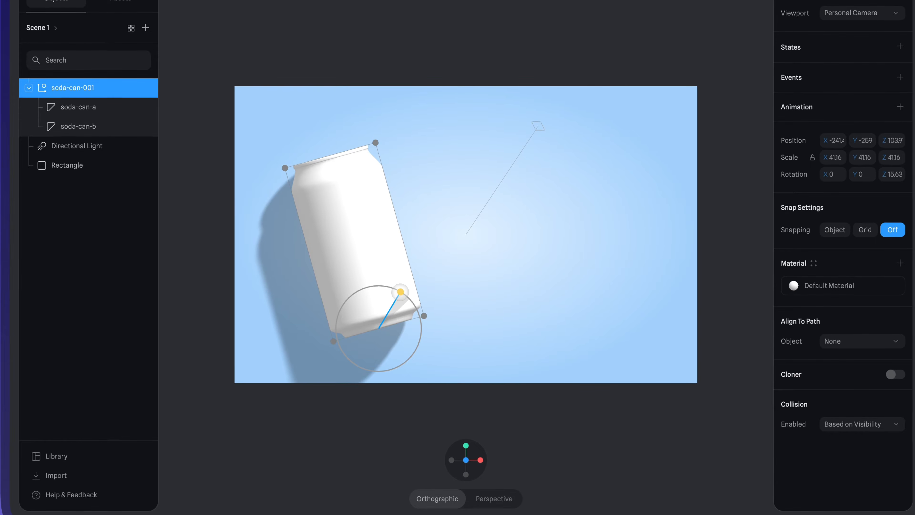
left_click_drag(368, 287, 368, 289)
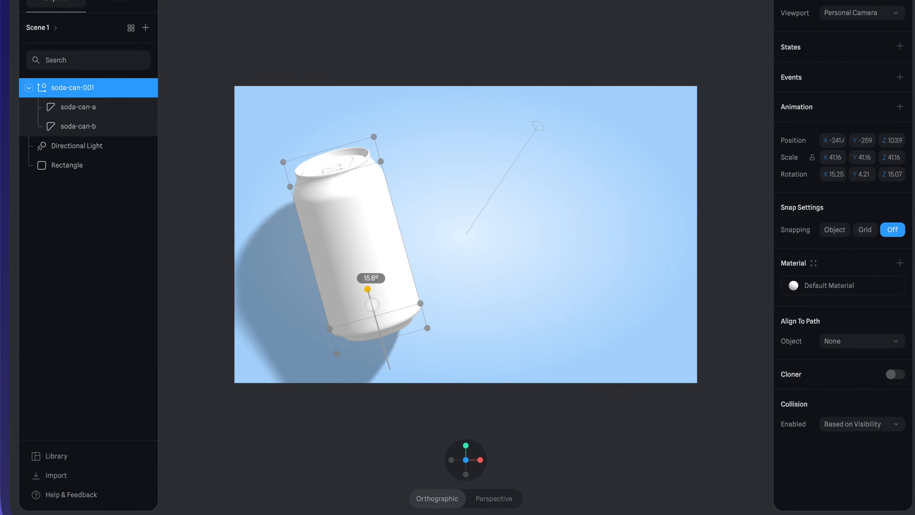
- Add a metallic grey Matcap layer with Multiply blending to material 1 of soda-can-a
left_click(109, 108)
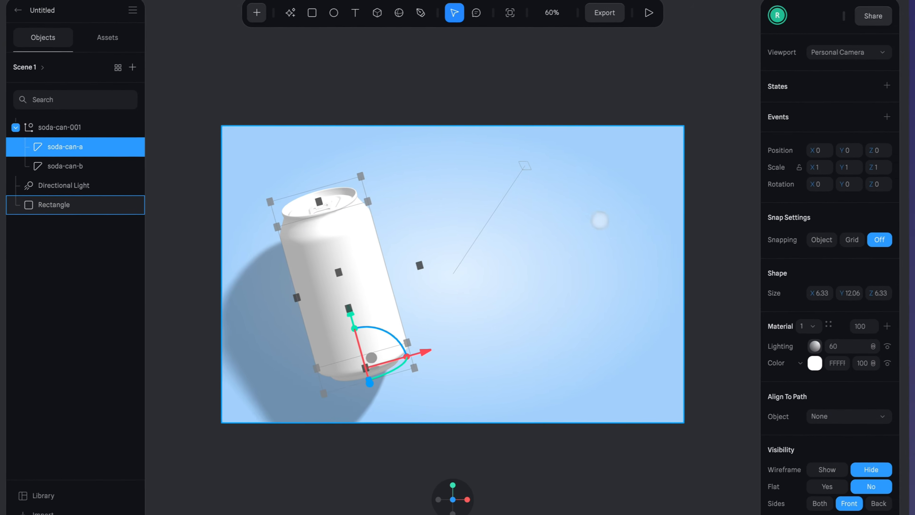
left_click(874, 307)
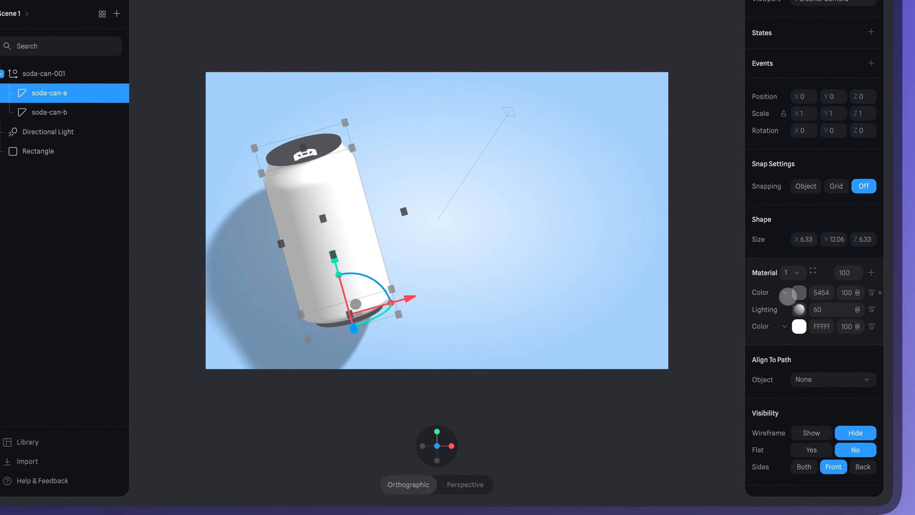
left_click(789, 329)
scroll(788, 310, "down", 2)
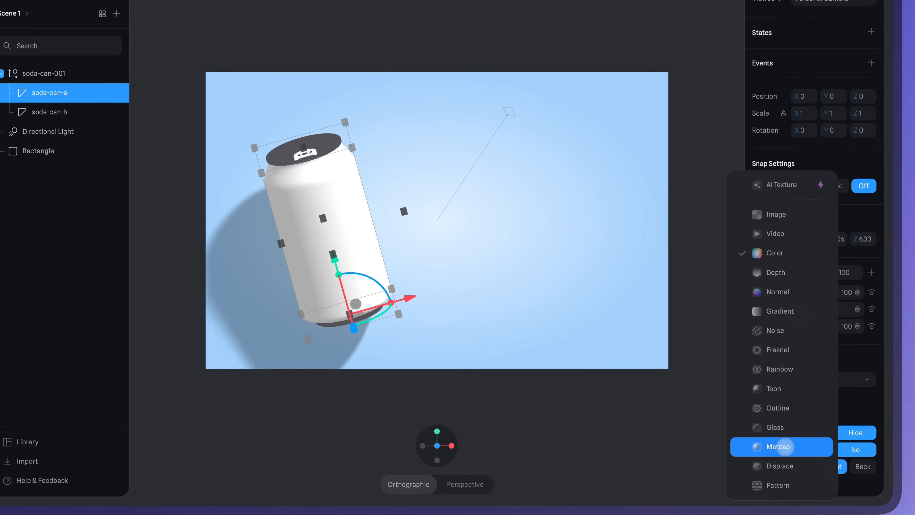
left_click(779, 446)
left_click(689, 225)
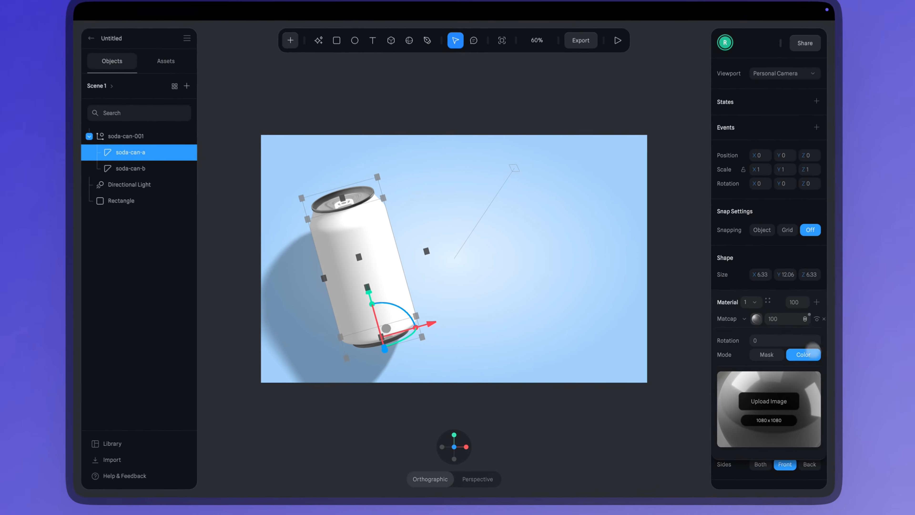
left_click(806, 319)
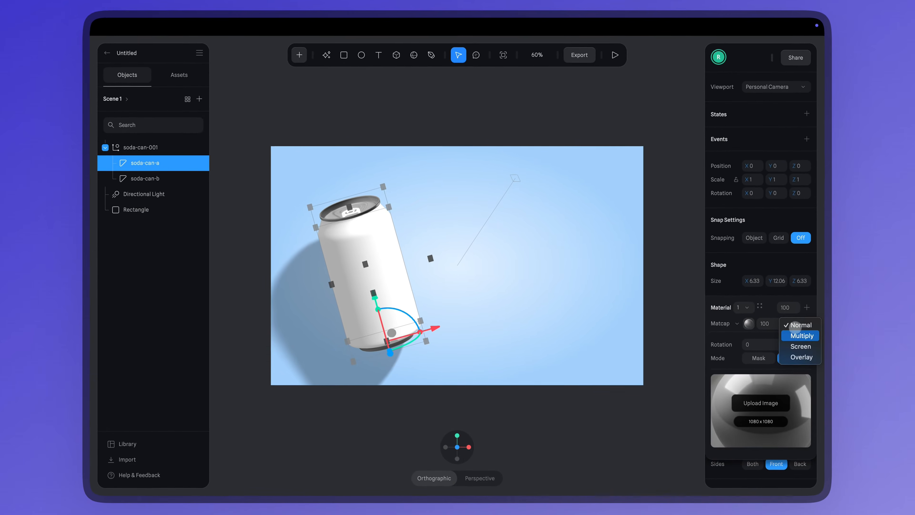
left_click(804, 329)
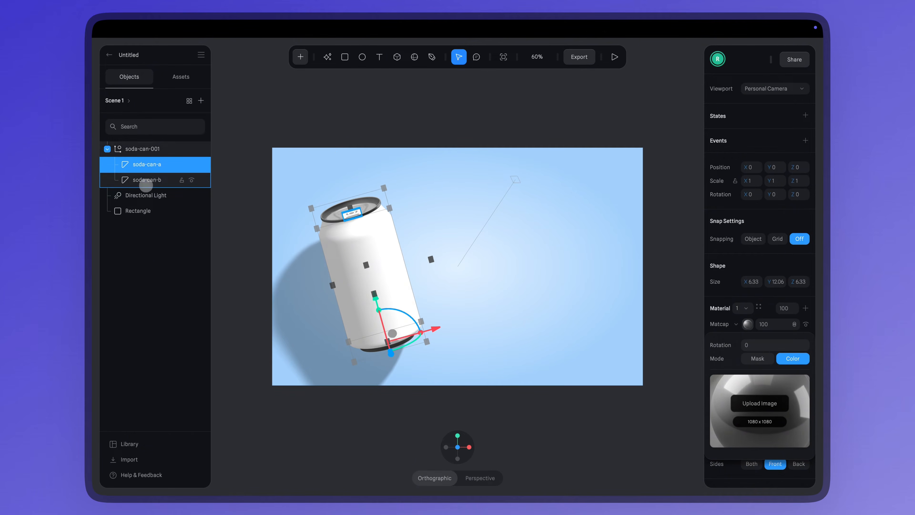
- Add a Matcap layer to soda-can-b and give it the glossy grey sphere image from the Spline library
left_click(146, 180)
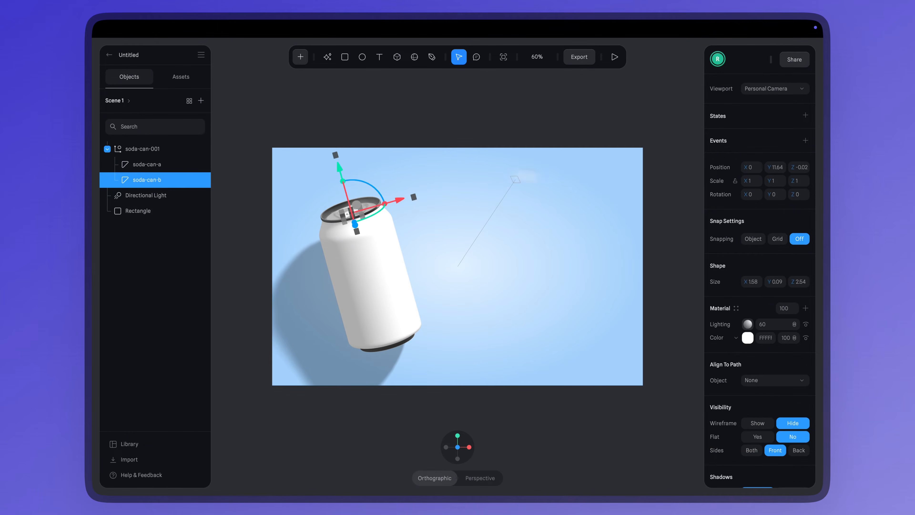
left_click(806, 308)
left_click(738, 324)
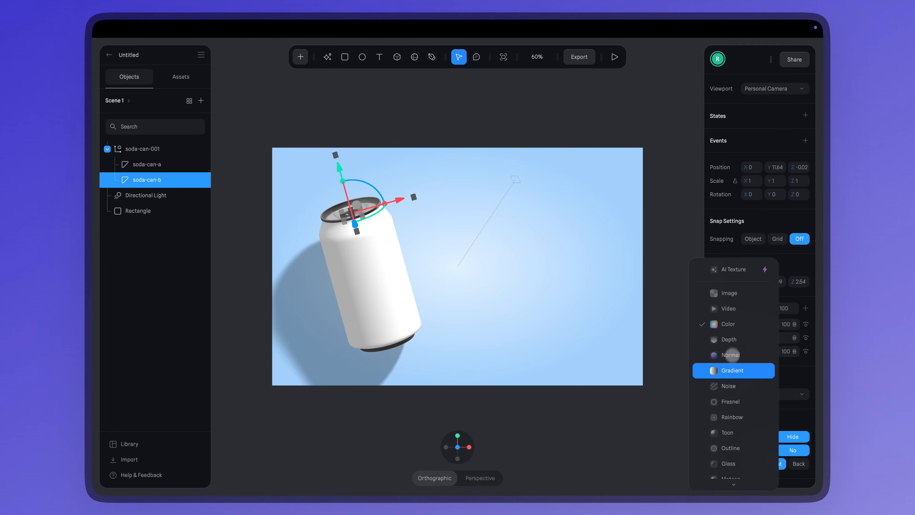
scroll(729, 353, "down", 2)
left_click(720, 445)
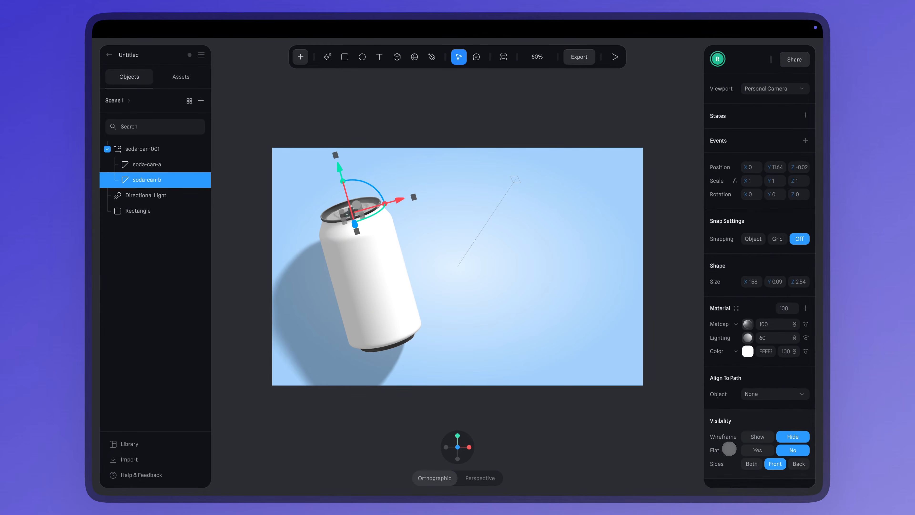
left_click(745, 324)
left_click(652, 278)
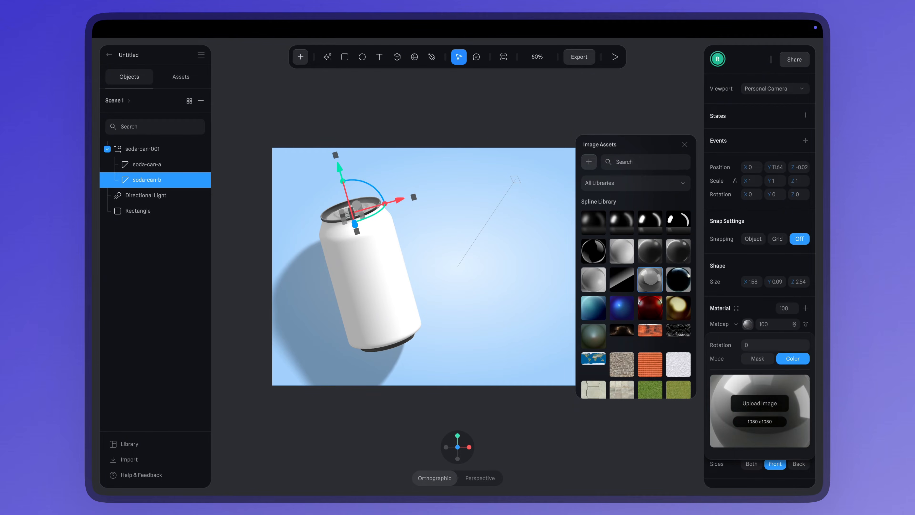
left_click(685, 145)
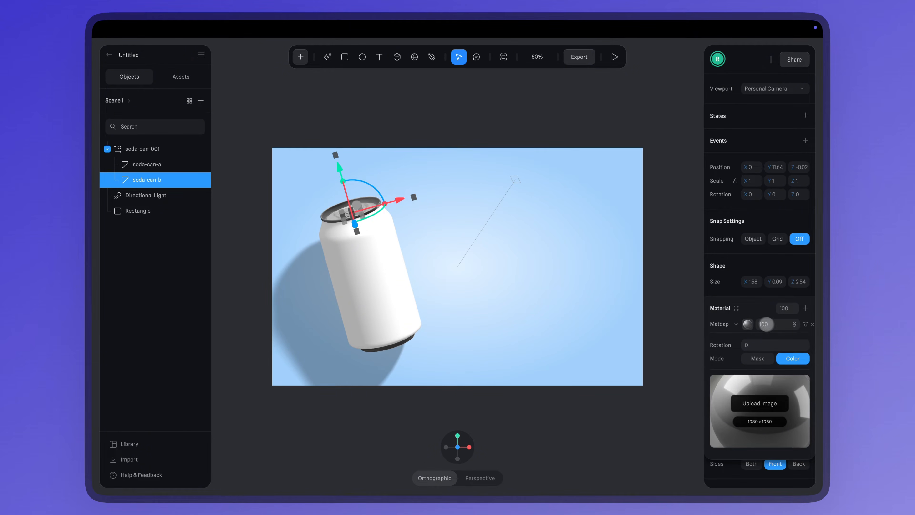
- Add an Image layer to material 2 of soda-can-a and load the 2048 x 2048 lemon Juice label texture
left_click(140, 164)
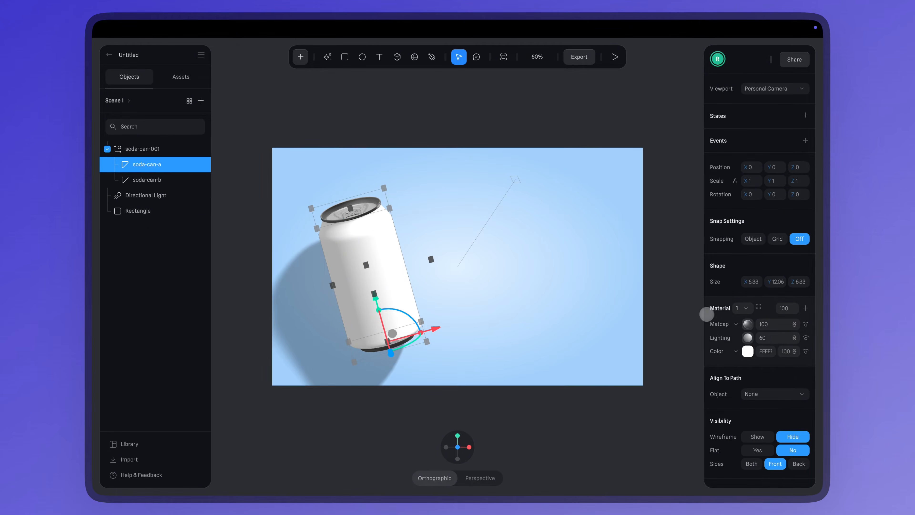
left_click(744, 310)
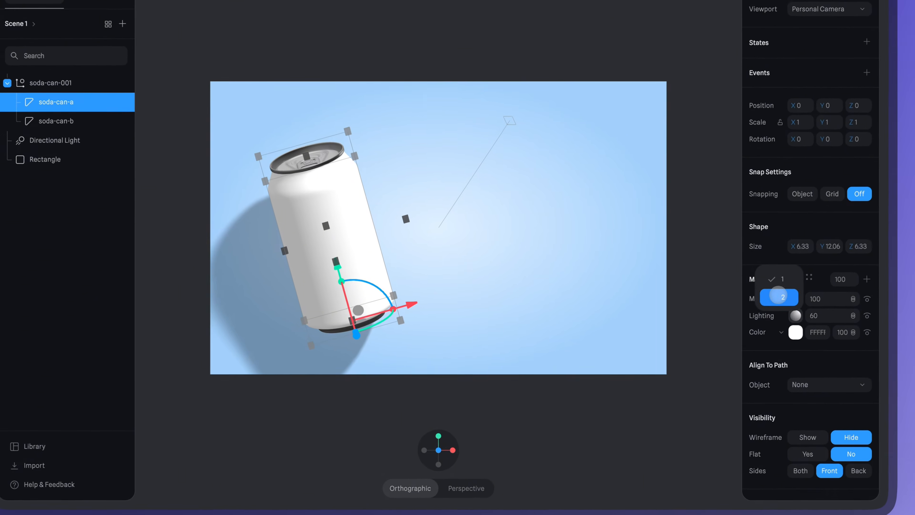
left_click(779, 297)
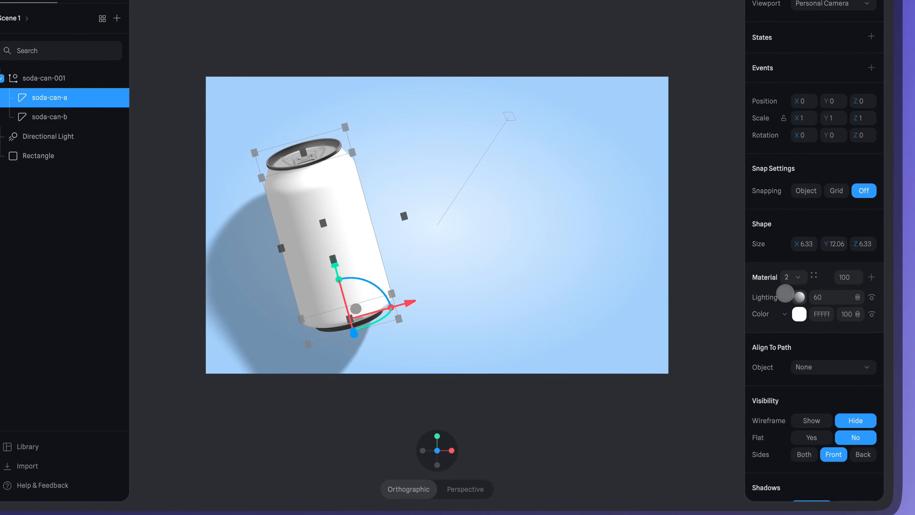
left_click(872, 278)
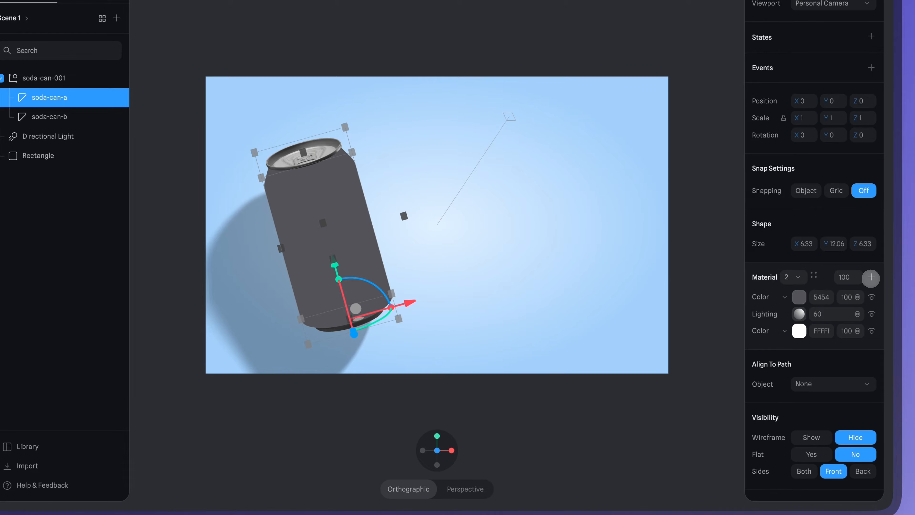
left_click(787, 296)
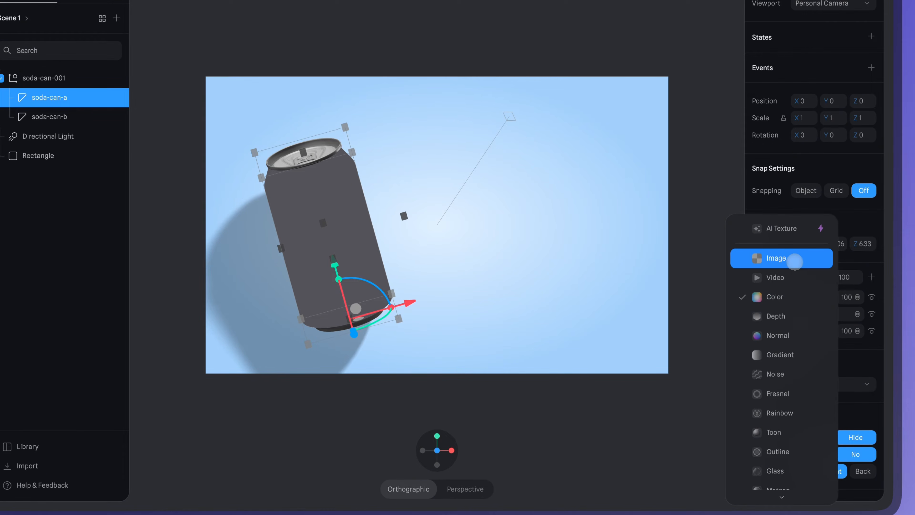
left_click(795, 260)
left_click(798, 298)
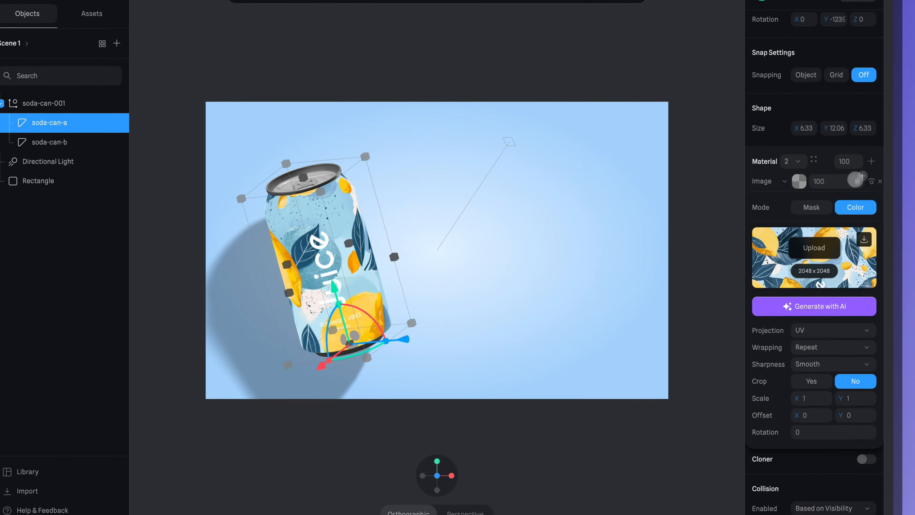
- Change the label image layer's blending mode so the can body picks up the scene lighting
left_click(863, 152)
left_click(864, 167)
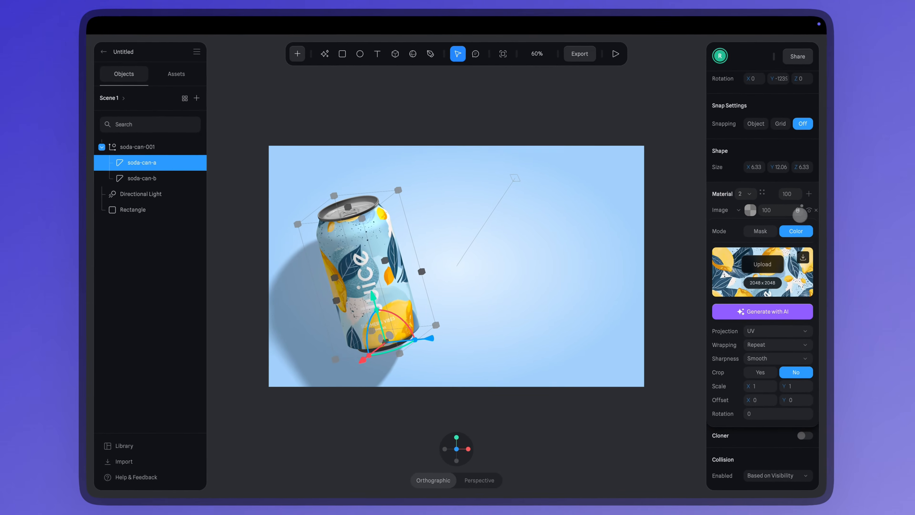
left_click(689, 234)
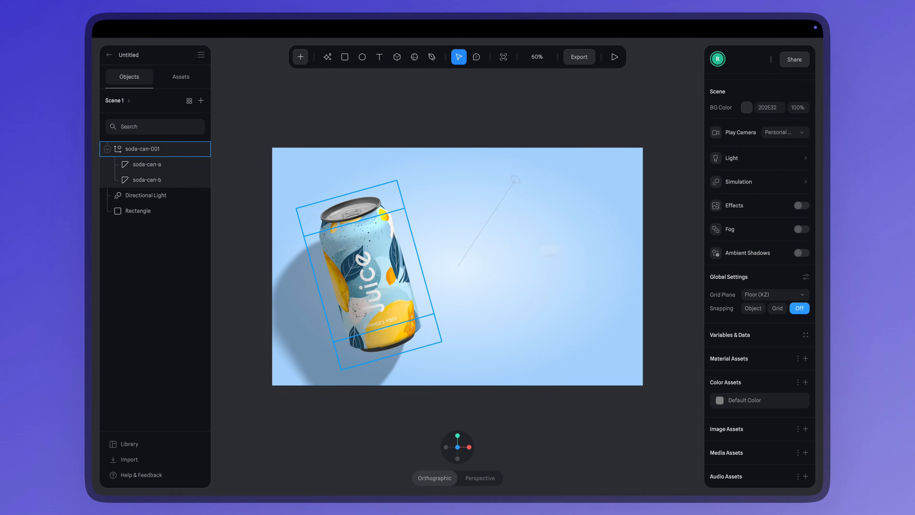
- Duplicate the soda-can-001 group, move the copy out to the scene root, and place the original can to its right at about X 210, Y -201
left_click_drag(387, 281, 397, 280)
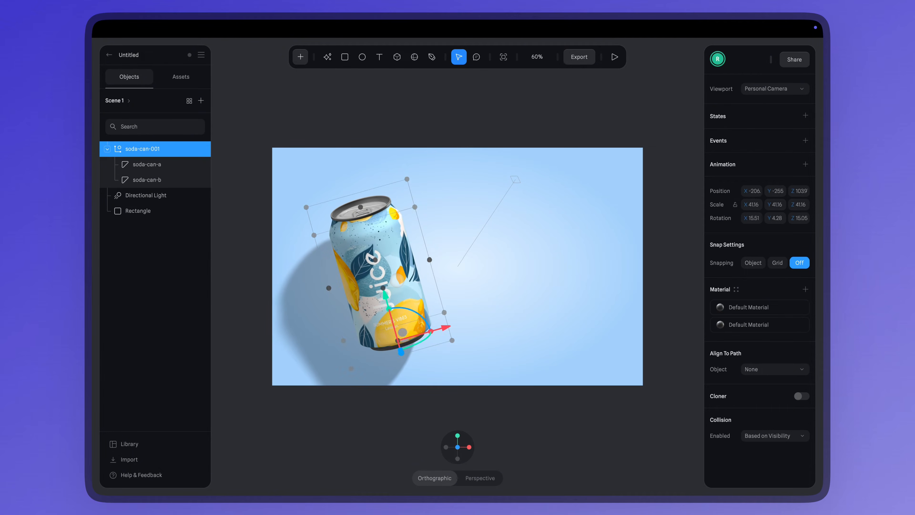
key("ctrl+d")
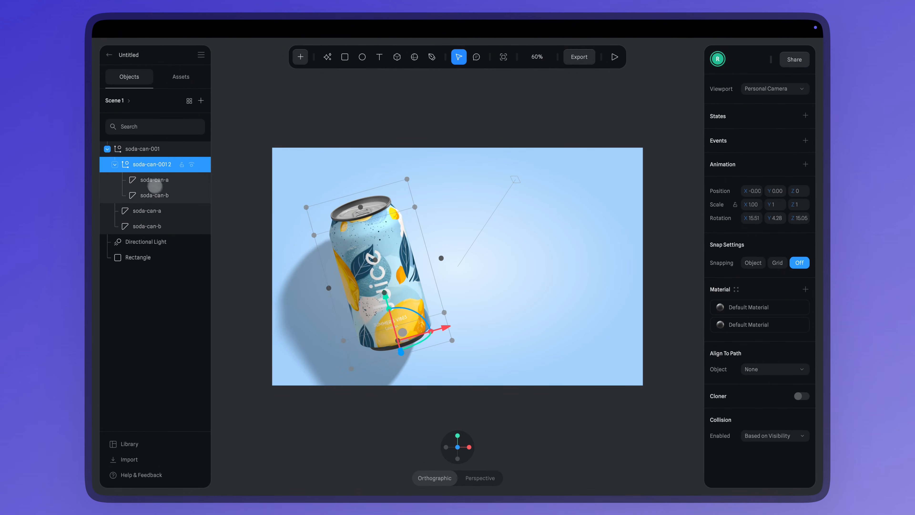
left_click_drag(148, 164, 147, 143)
left_click(364, 239)
left_click_drag(364, 240, 484, 224)
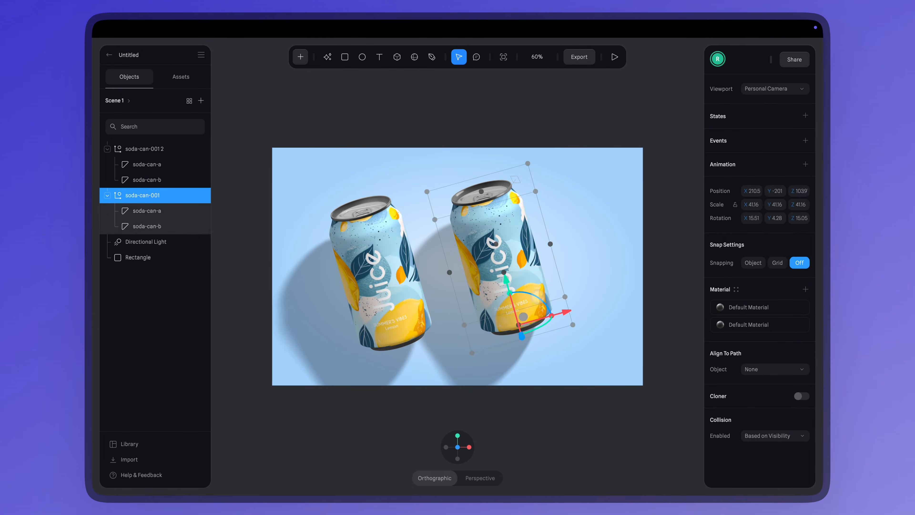
- Rotate and reposition the right-hand can so it leans opposite to the left can and shows its underside
left_click_drag(530, 293, 521, 232)
left_click_drag(528, 317, 540, 312)
left_click_drag(563, 265, 652, 324)
left_click(581, 370)
- Draw a circle about 216 x 216 beside the right can's base and texture it with the 1200 x 1200 lemon slice image in an Image layer
left_click(362, 57)
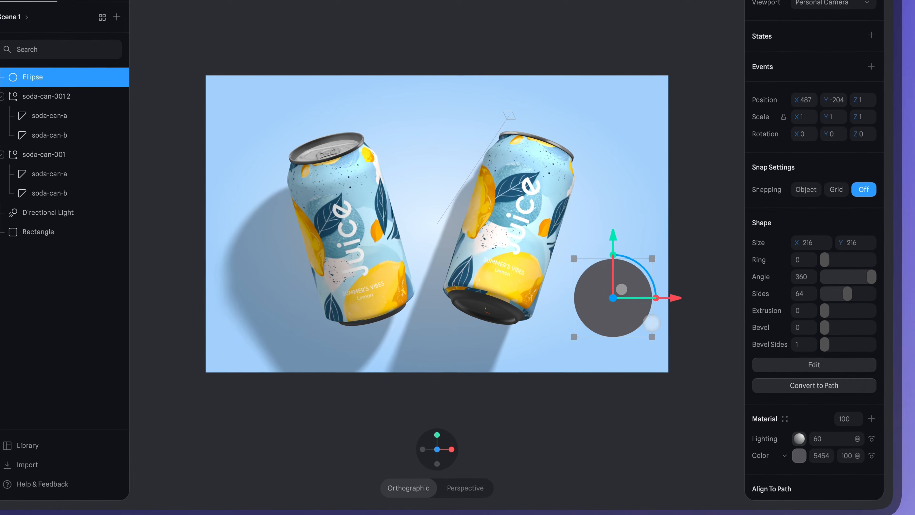
left_click(785, 438)
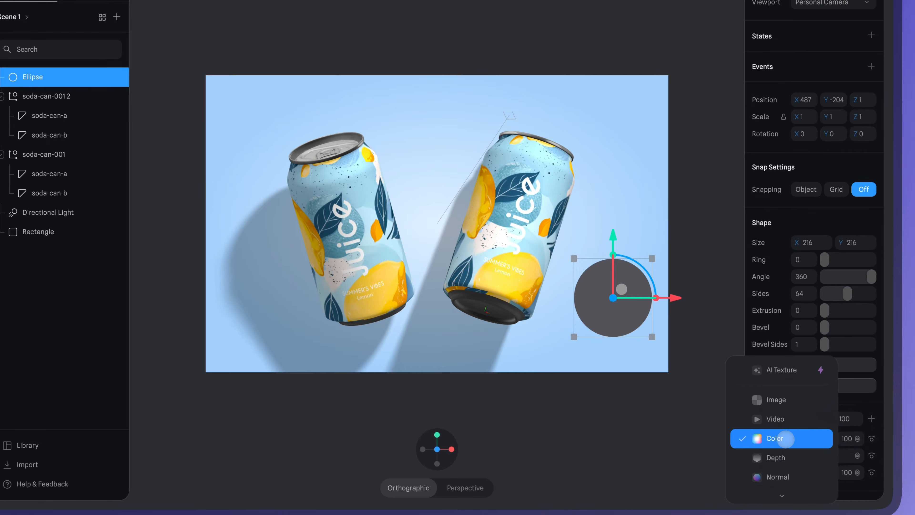
left_click(769, 400)
scroll(826, 184, "down", 5)
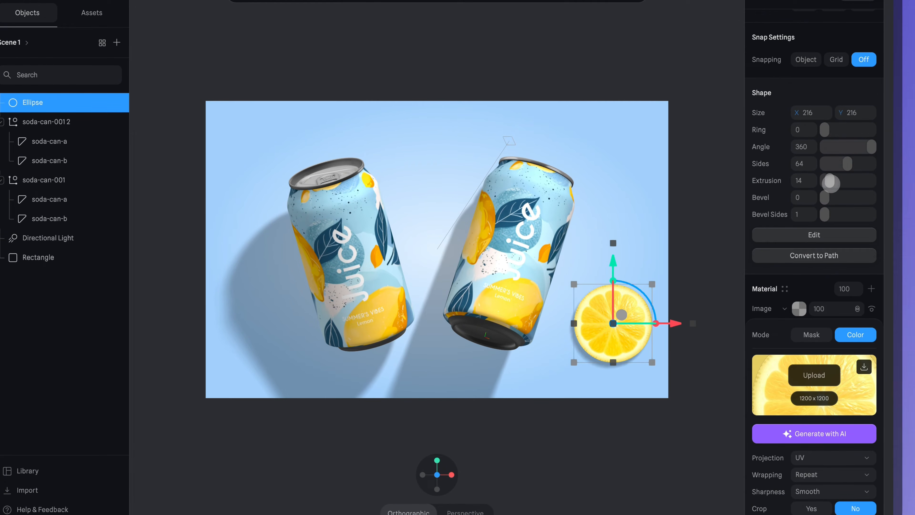
- Set the lemon slice's extrusion to 25 and move it closer to the right can's base
left_click_drag(831, 184, 838, 181)
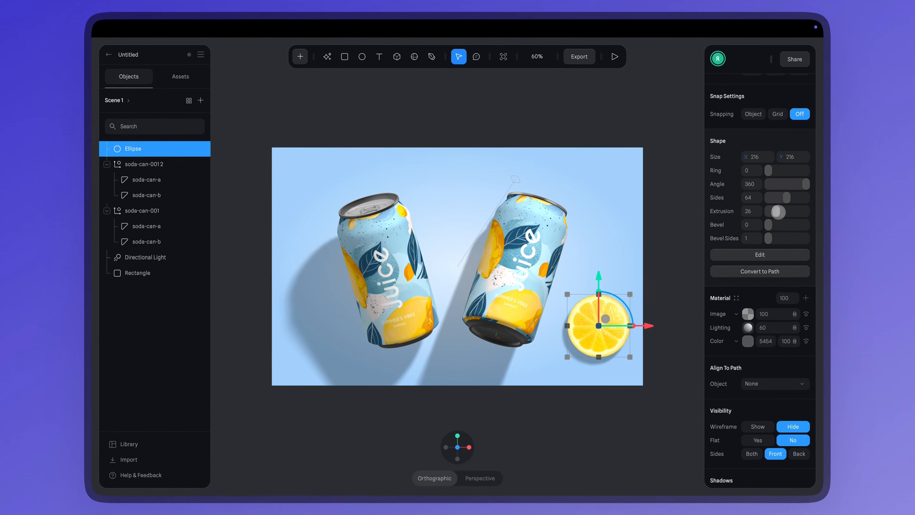
left_click_drag(779, 212, 778, 213)
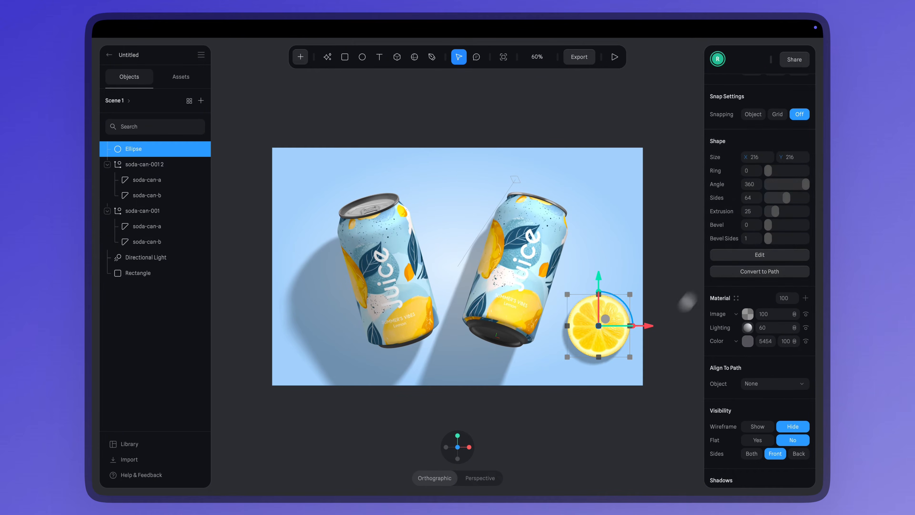
left_click_drag(600, 341, 592, 339)
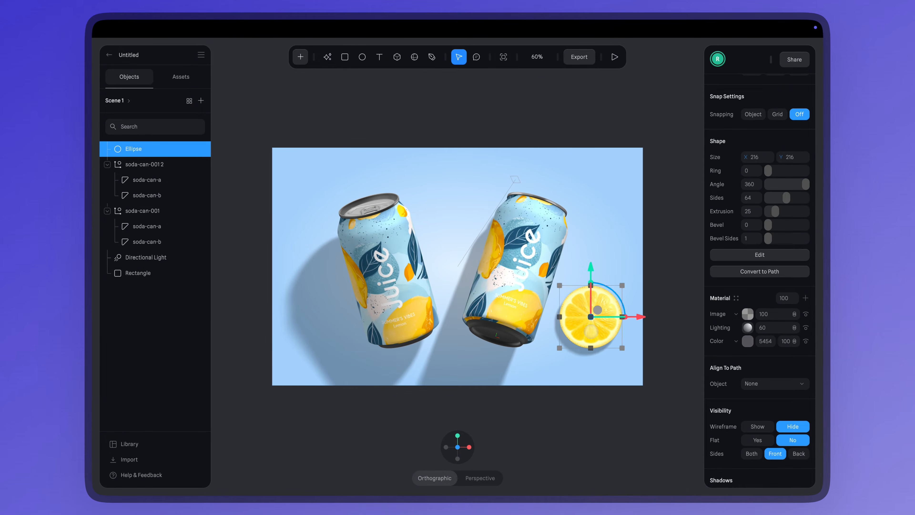
- Duplicate the lemon slice, then place and rotate the copy beside the left can
left_click_drag(650, 328, 317, 283)
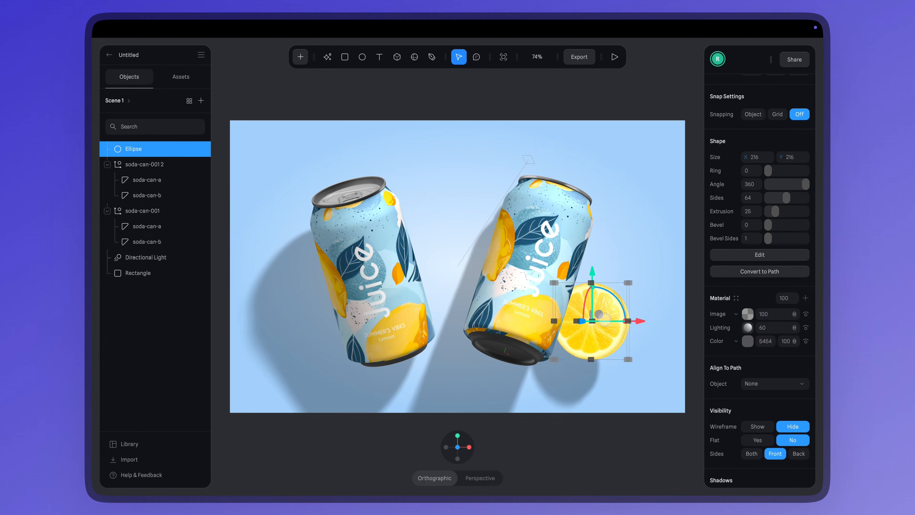
key("ctrl+d")
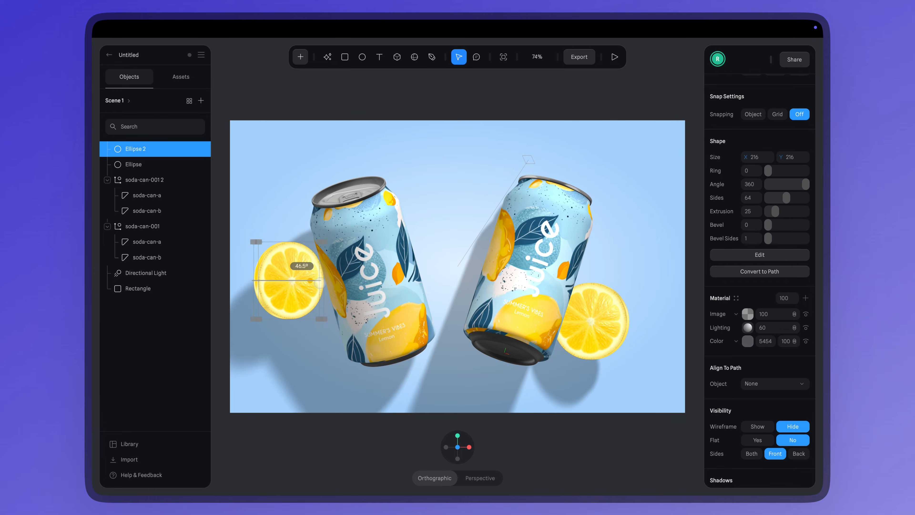
left_click(347, 86)
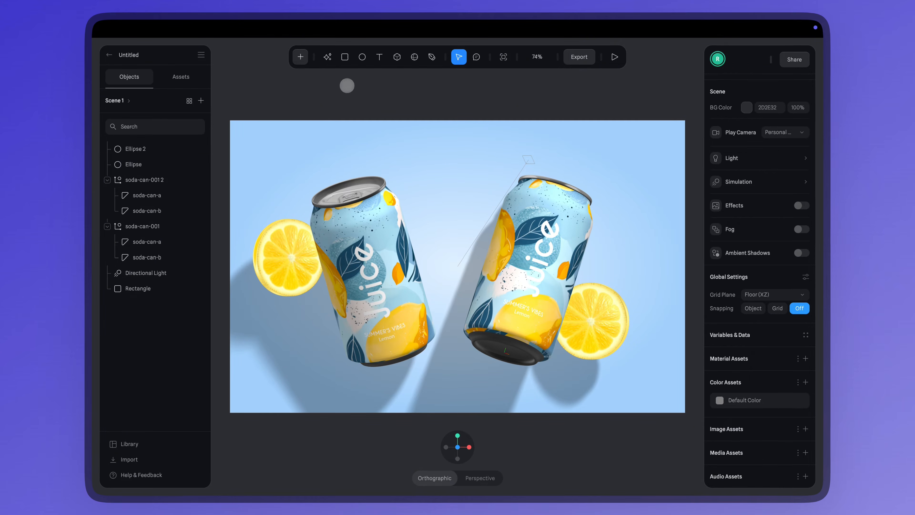
- Draw a circle about 190 x 190 above the gap between the cans and remove its top vector point to make a half disc
left_click(414, 150)
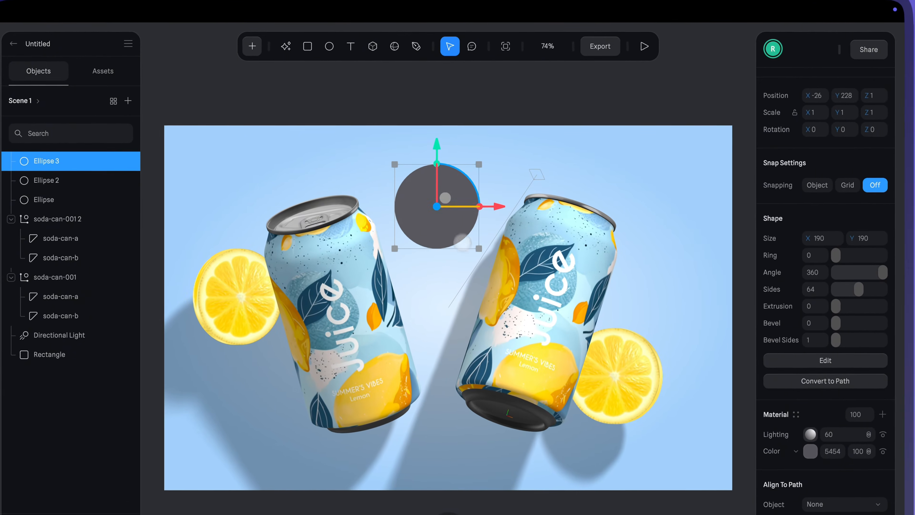
double_click(449, 178)
left_click(436, 164)
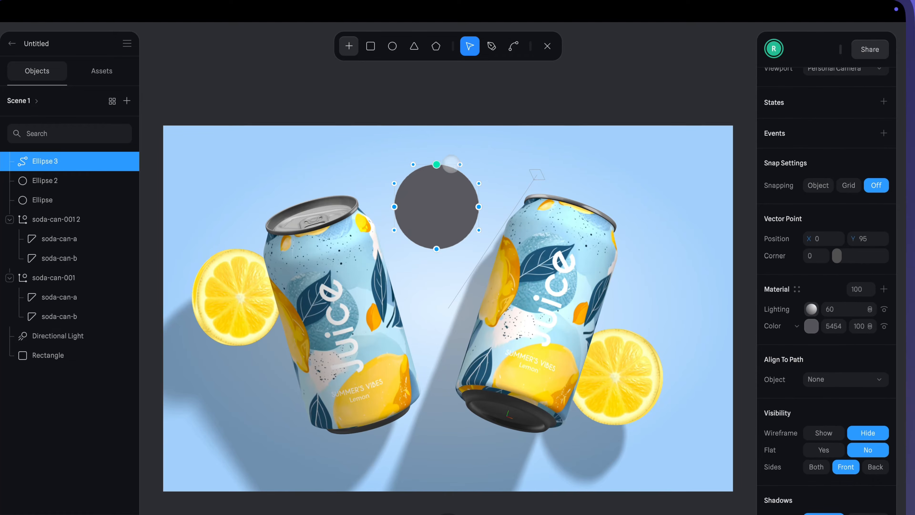
key("Delete")
left_click(394, 206)
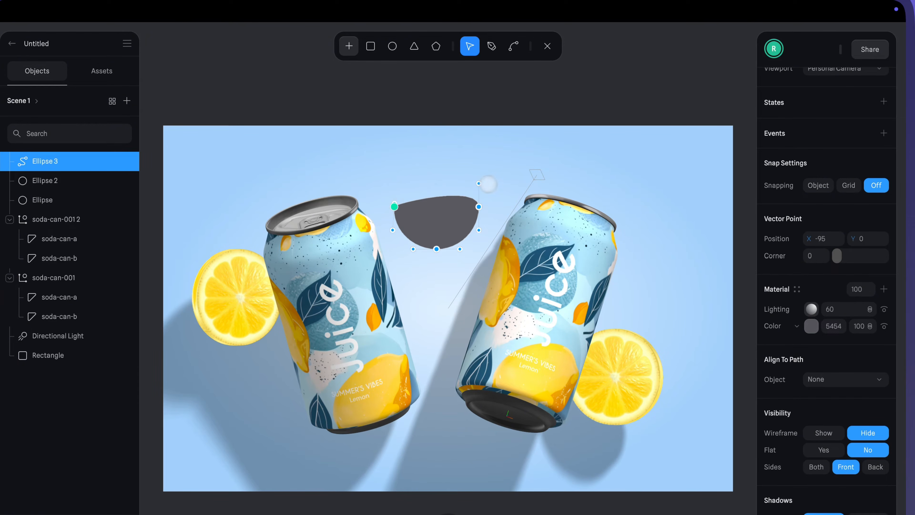
key("Escape")
- Tilt the half disc to -58° on Z and make it a slightly extruded lemon wedge using the 1836 x 1000 citrus image
left_click_drag(459, 169, 480, 201)
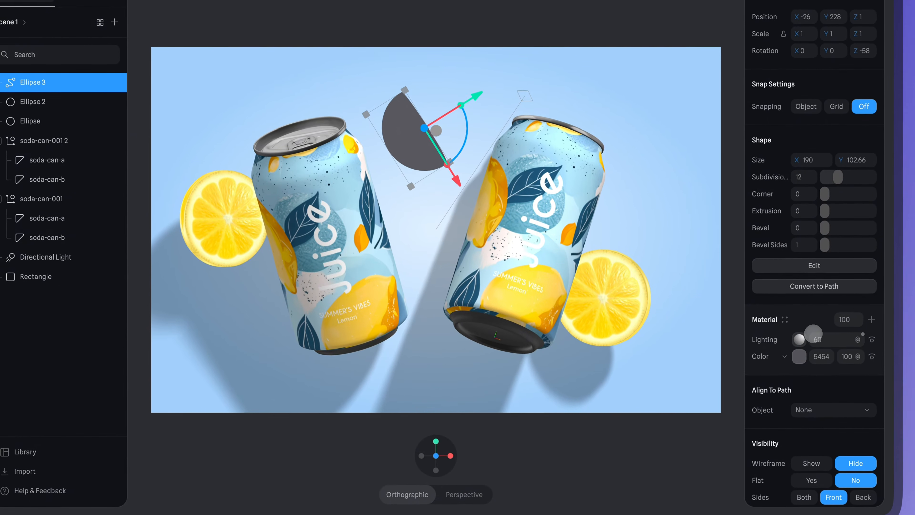
left_click(872, 319)
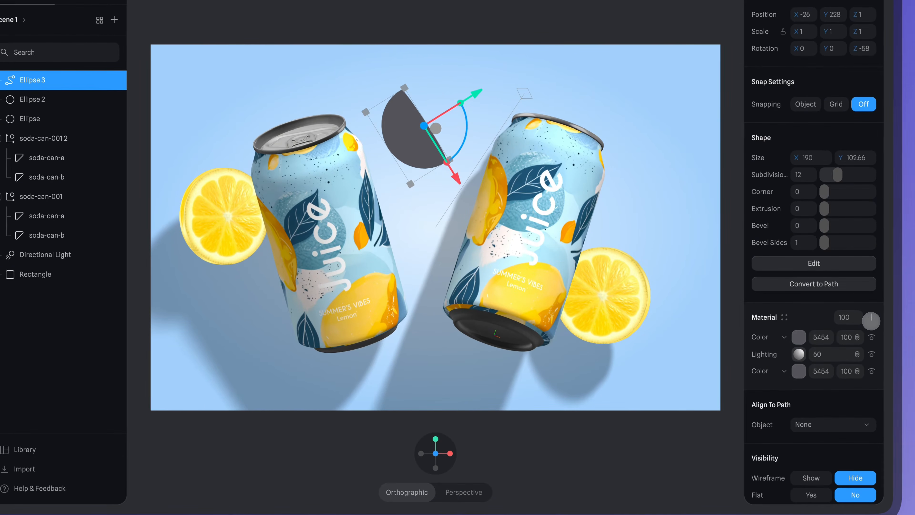
left_click(807, 339)
left_click(776, 298)
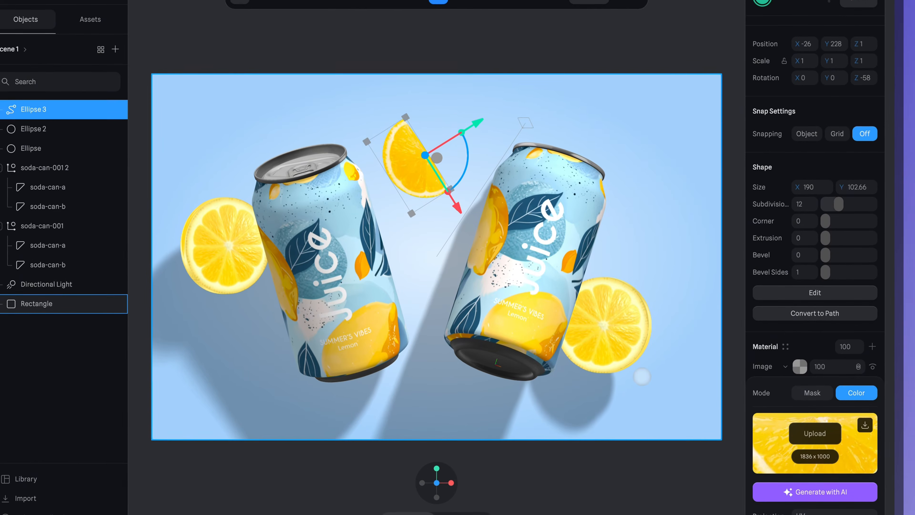
left_click_drag(825, 238, 829, 238)
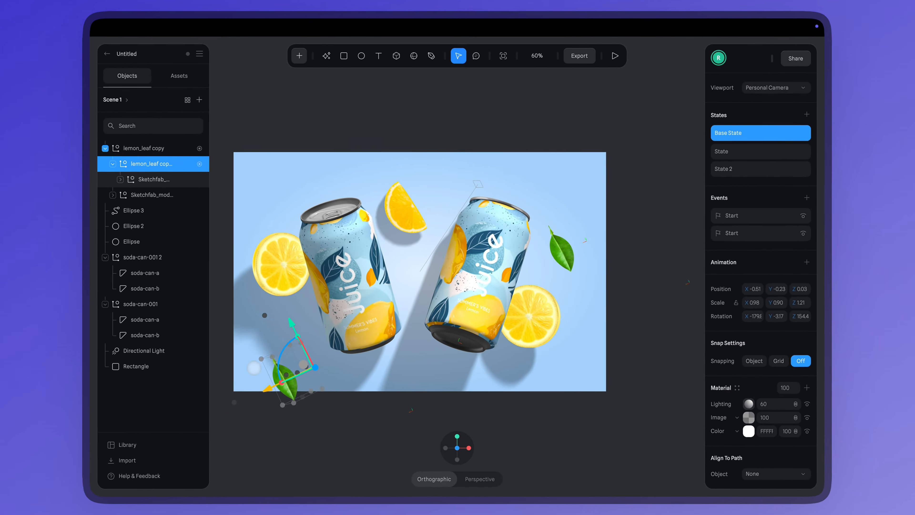
- Move the duplicated lemon leaf out of its parent group, then rotate and place it below the left lemon slice
left_click_drag(282, 294, 280, 290)
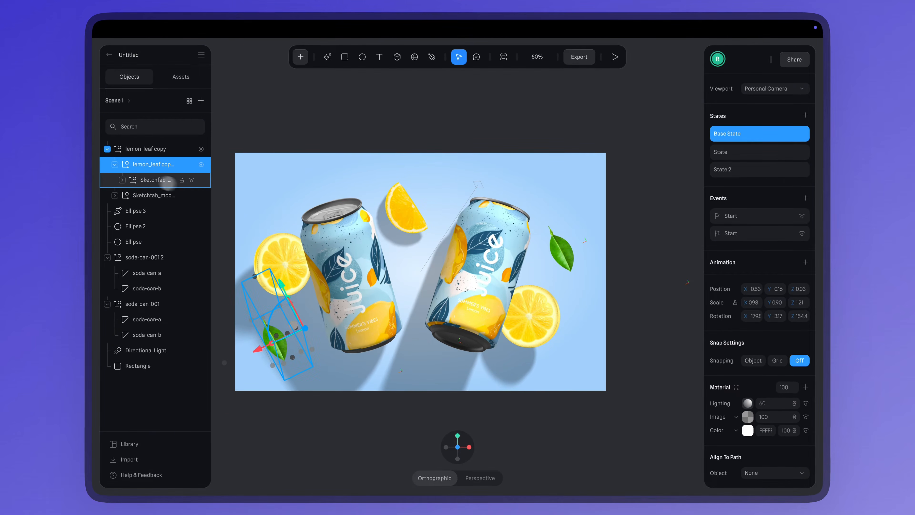
left_click_drag(154, 164, 129, 141)
left_click_drag(273, 311, 310, 295)
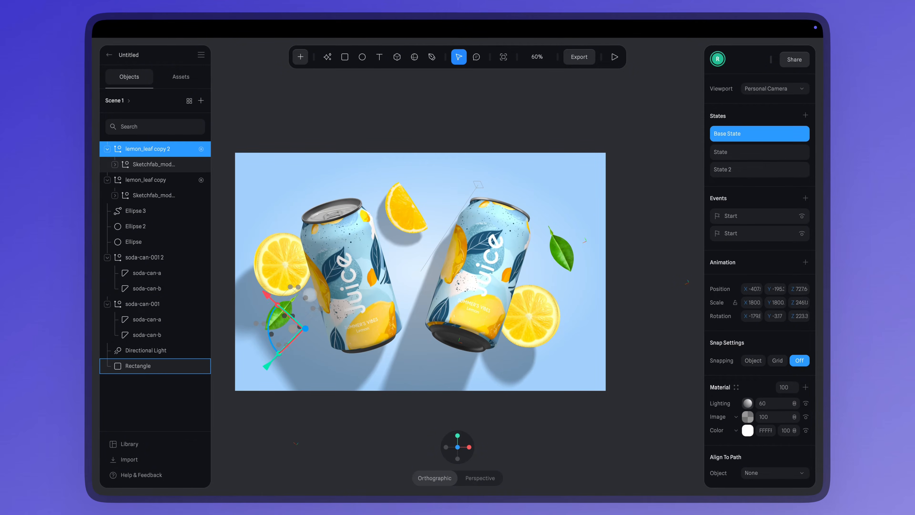
left_click_drag(292, 375, 282, 385)
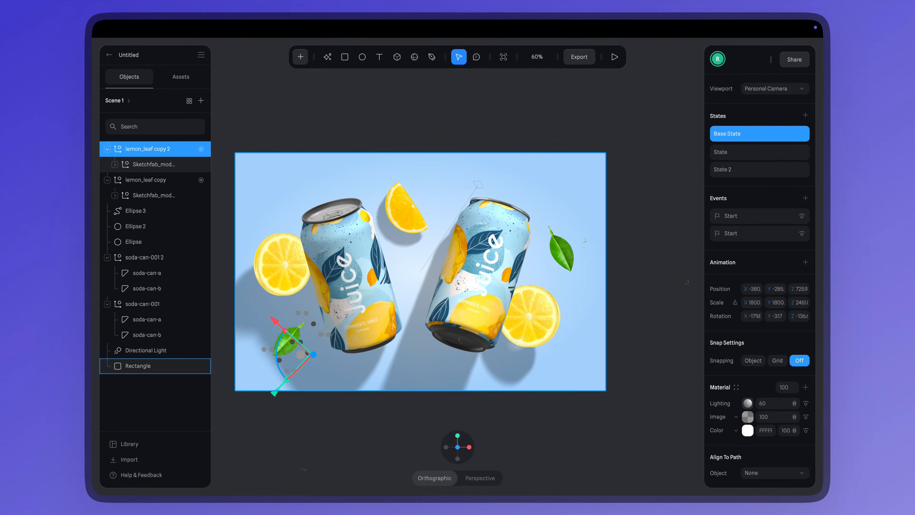
left_click(617, 262)
- Add a new state to the left can, soda-can-001 2, and switch to its Base State for editing
left_click(510, 200)
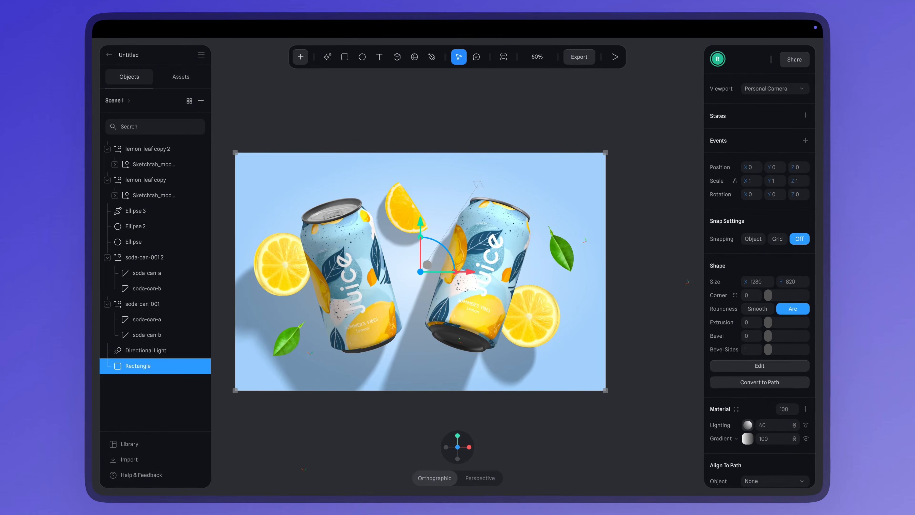
left_click(346, 284)
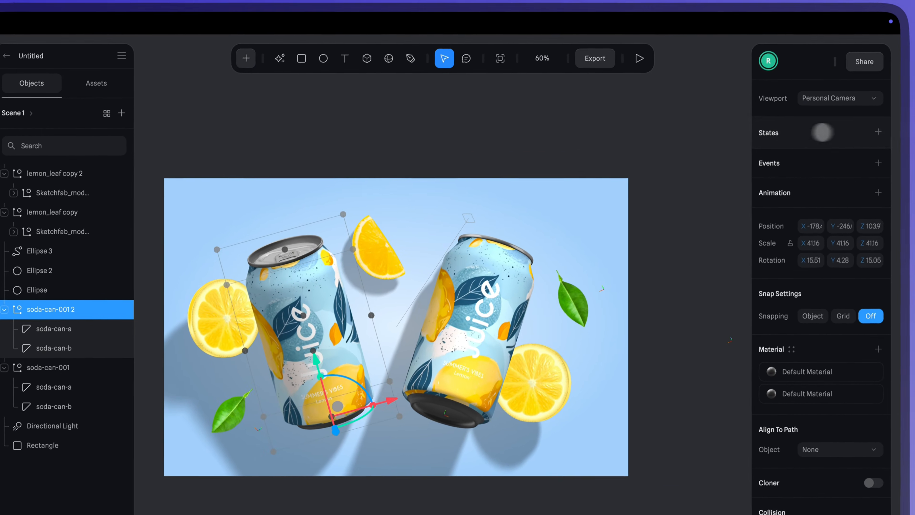
left_click(879, 132)
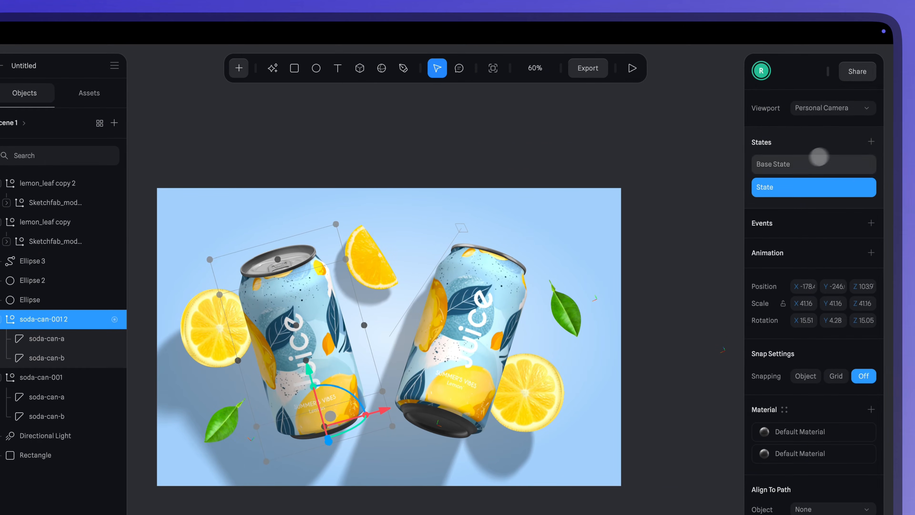
left_click(772, 167)
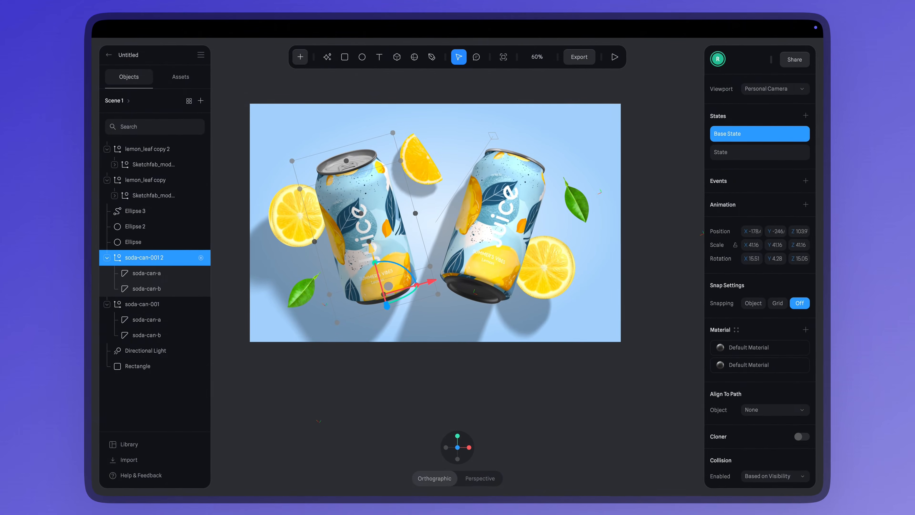
- In the Base State, move the left can below the blue background, shift it in depth, and rotate it nearly upright
left_click_drag(372, 248, 430, 456)
scroll(426, 412, "down", 1)
scroll(426, 411, "down", 5)
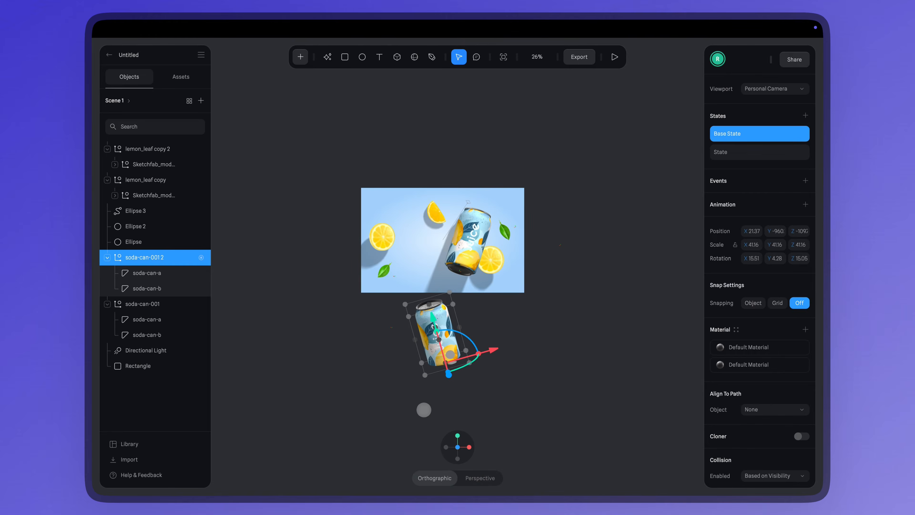
left_click_drag(447, 376, 453, 361)
left_click_drag(391, 386, 342, 387)
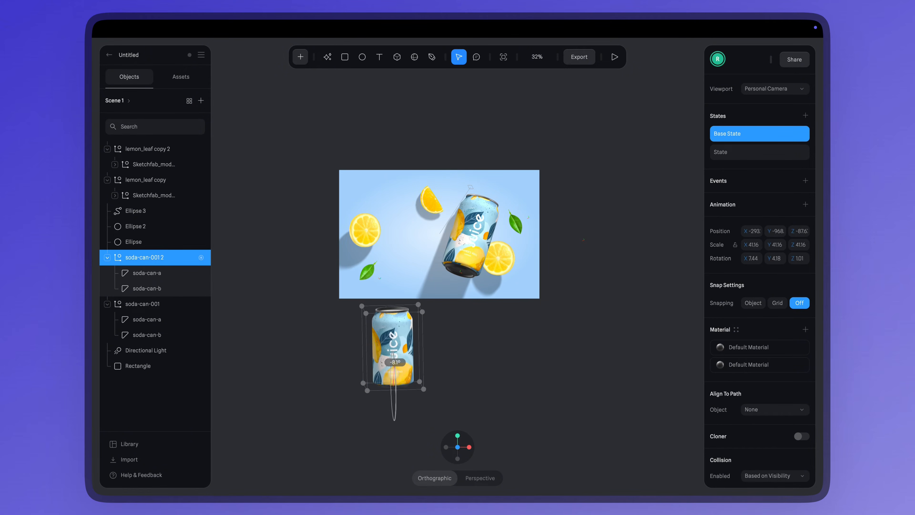
- Add a Start event with a Transition action to the left can, running from Base State to State
left_click(744, 155)
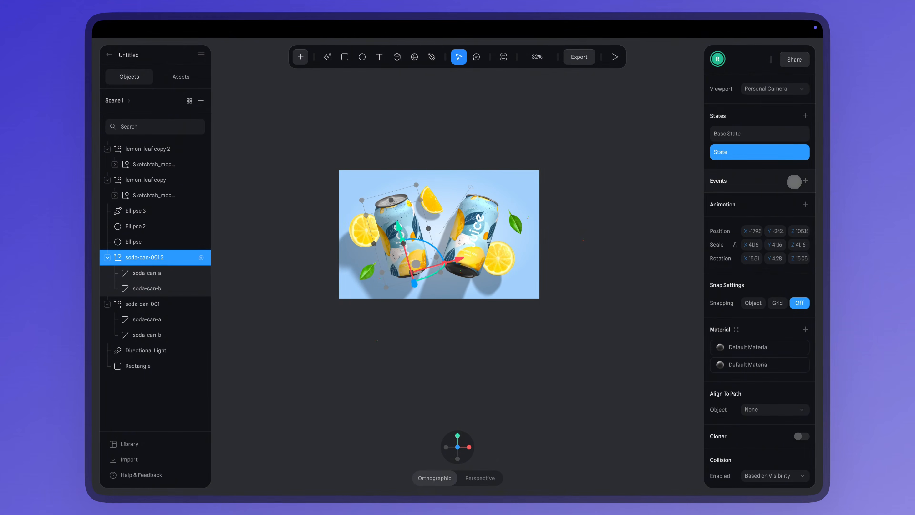
left_click(805, 181)
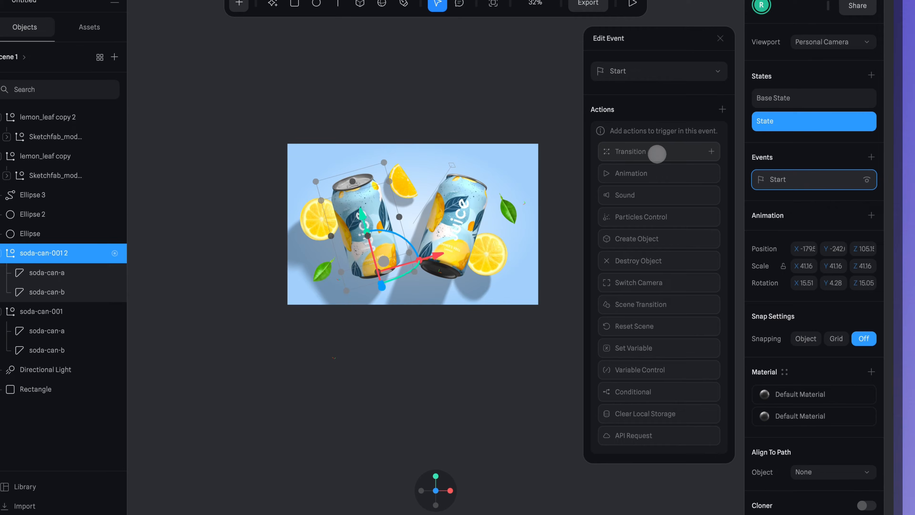
left_click(657, 153)
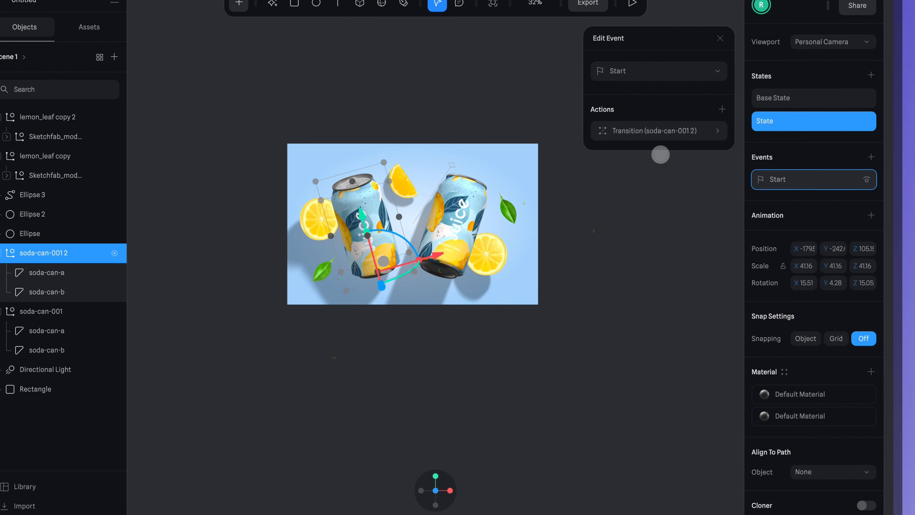
left_click(718, 130)
left_click(634, 201)
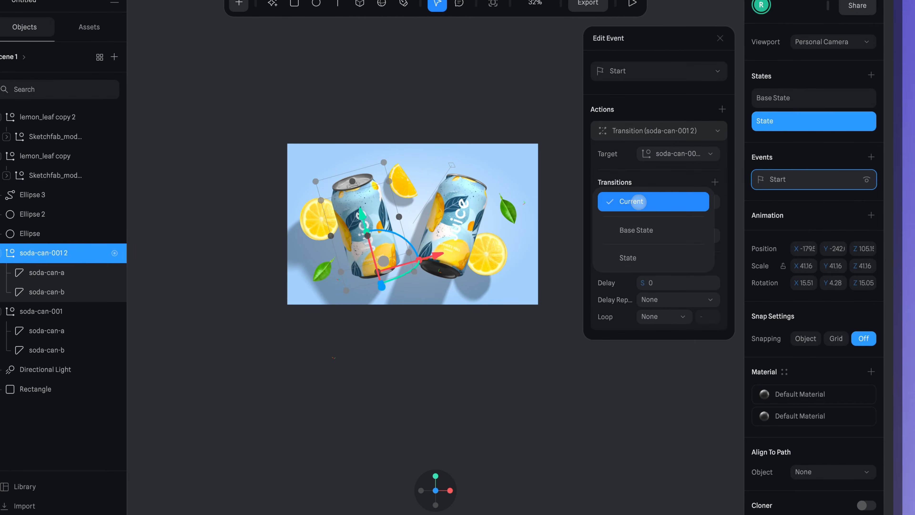
left_click(627, 230)
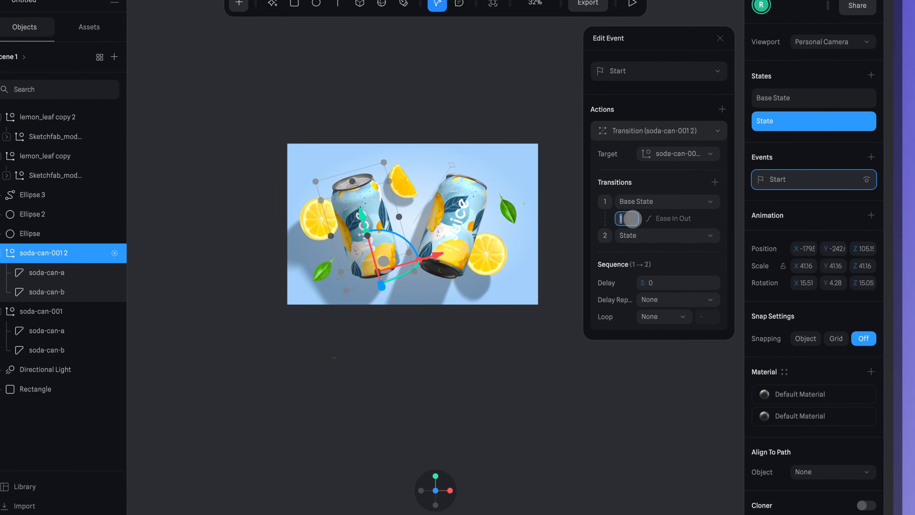
- Give the left can's transition a duration of 2 and Linear easing
left_click(663, 218)
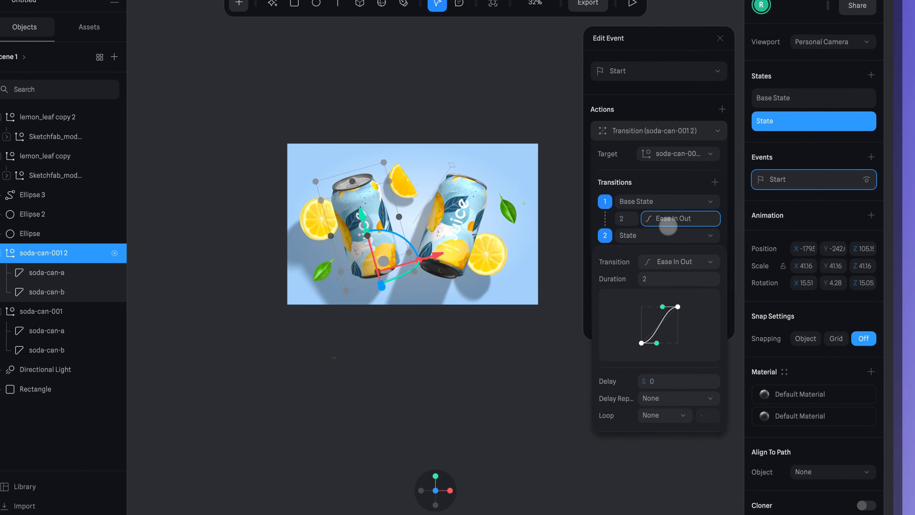
left_click(671, 260)
left_click(671, 183)
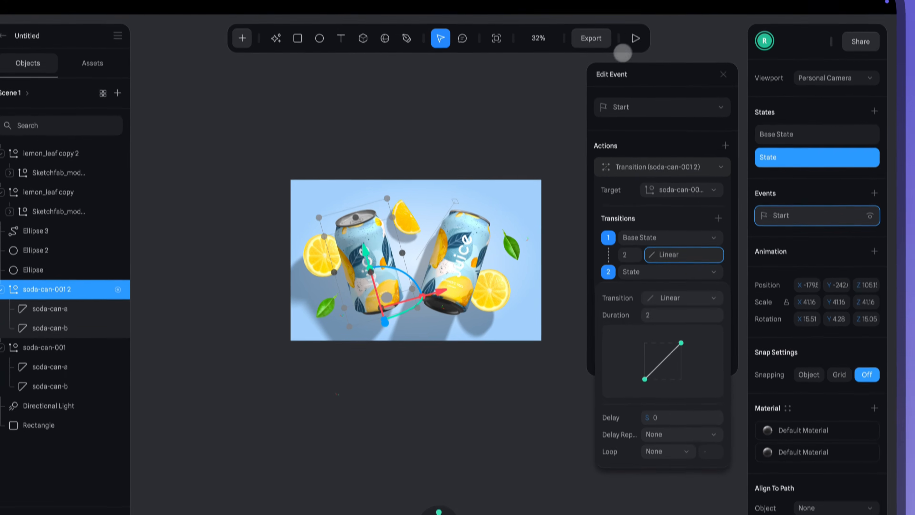
- Preview the left can's start transition from its Base State, and switch the can back to State
left_click(632, 3)
left_click(633, 2)
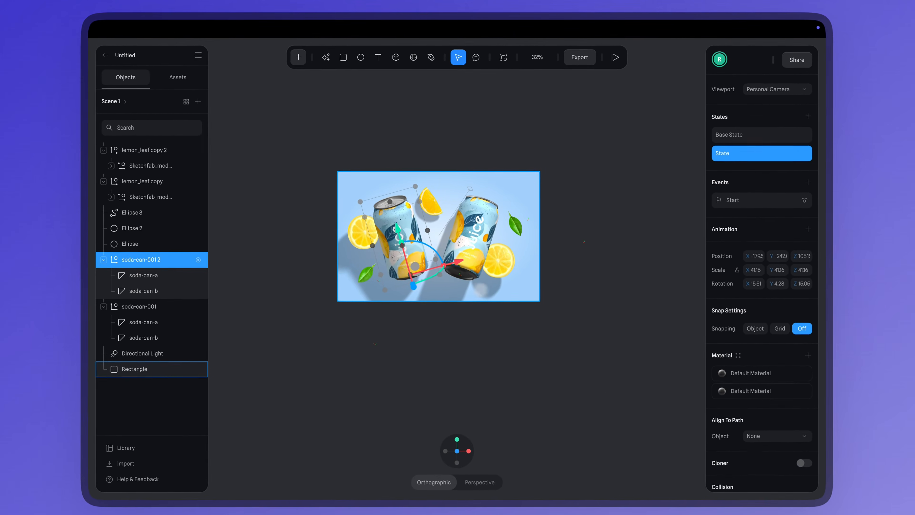
left_click(731, 134)
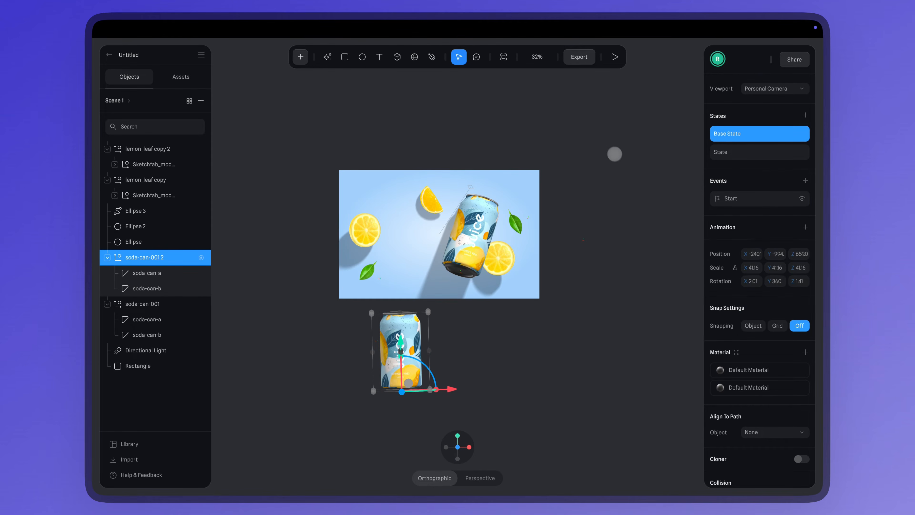
left_click(615, 57)
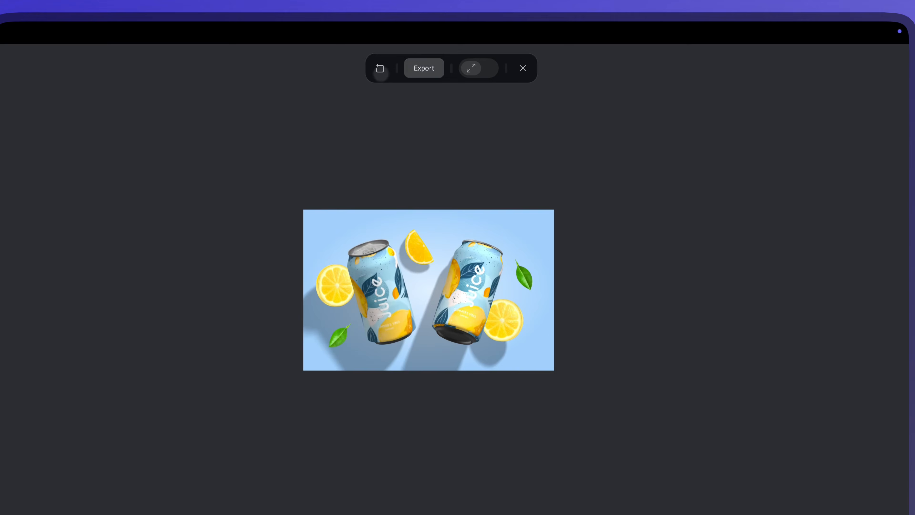
left_click(524, 68)
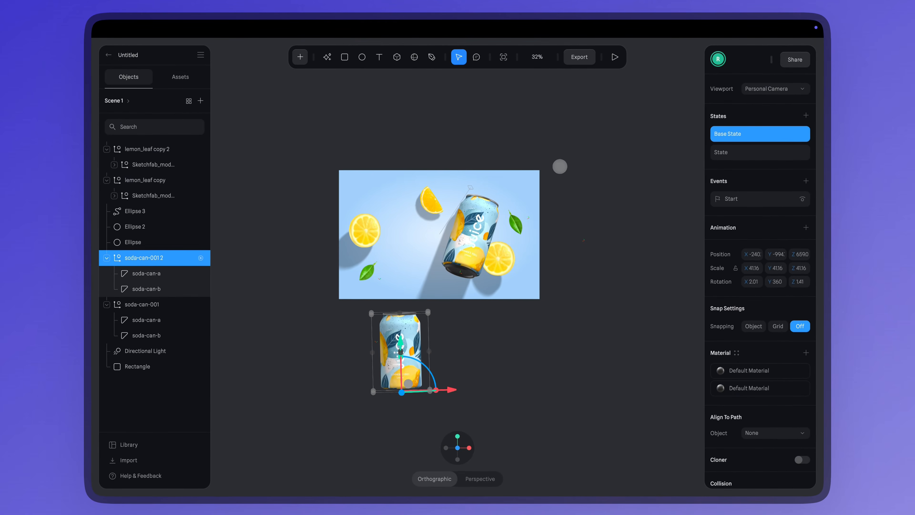
left_click(759, 152)
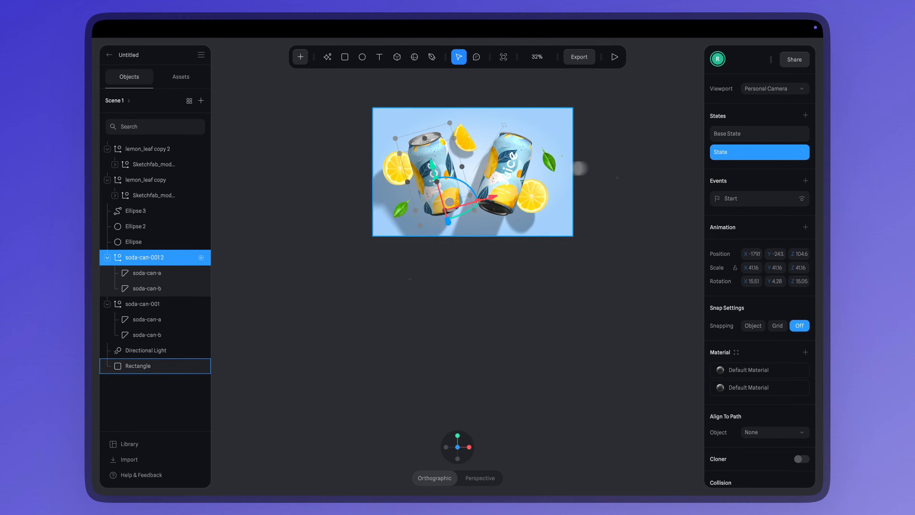
- Add a new state to the right can, soda-can-001, and switch to its Base State for editing
left_click(507, 154)
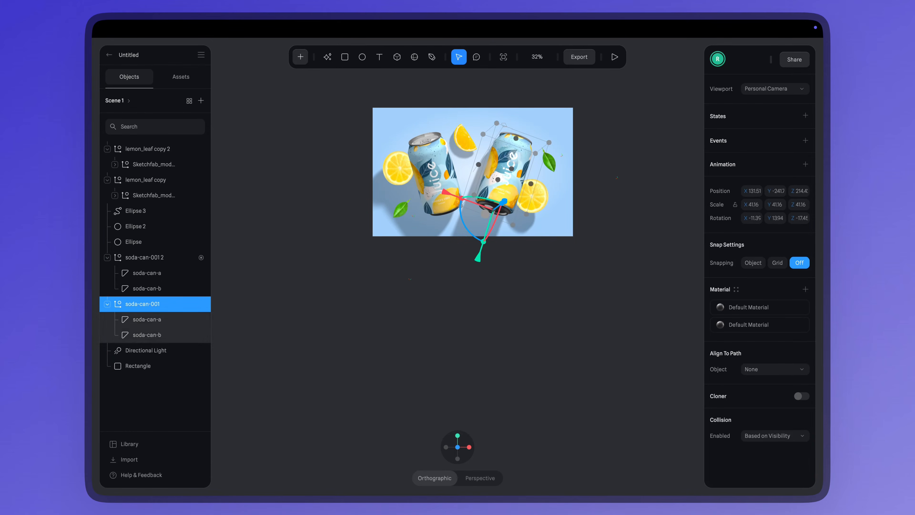
left_click(805, 114)
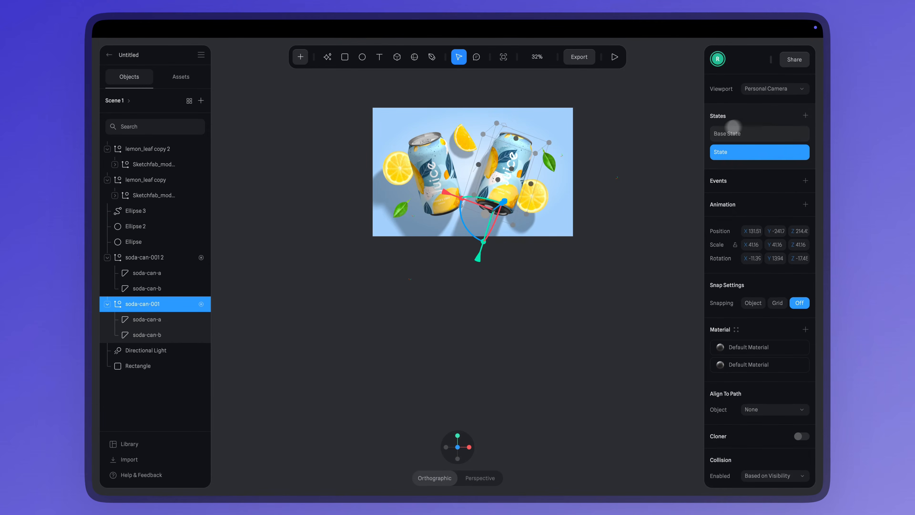
left_click(745, 137)
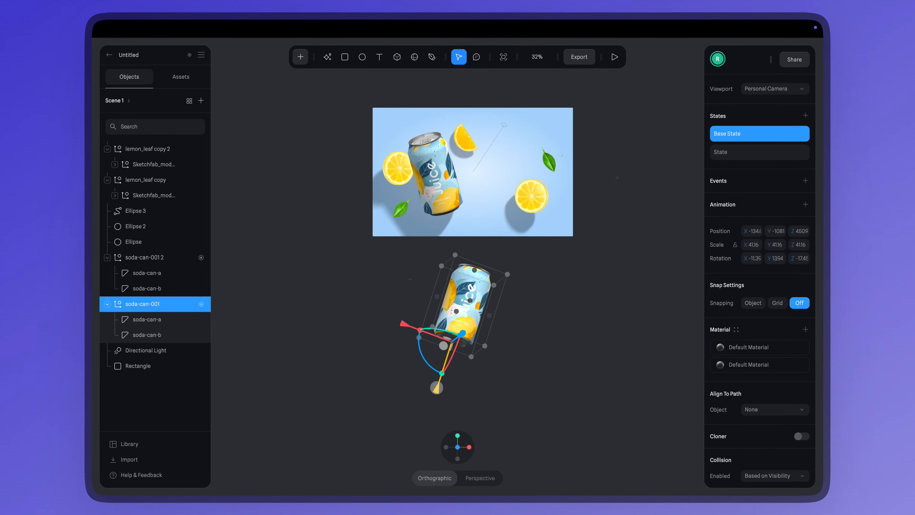
- In the Base State, place the right can below the blue background, rotate it nearly upright, and set its Y rotation to 360
left_click_drag(403, 324, 457, 326)
left_click_drag(499, 326, 484, 330)
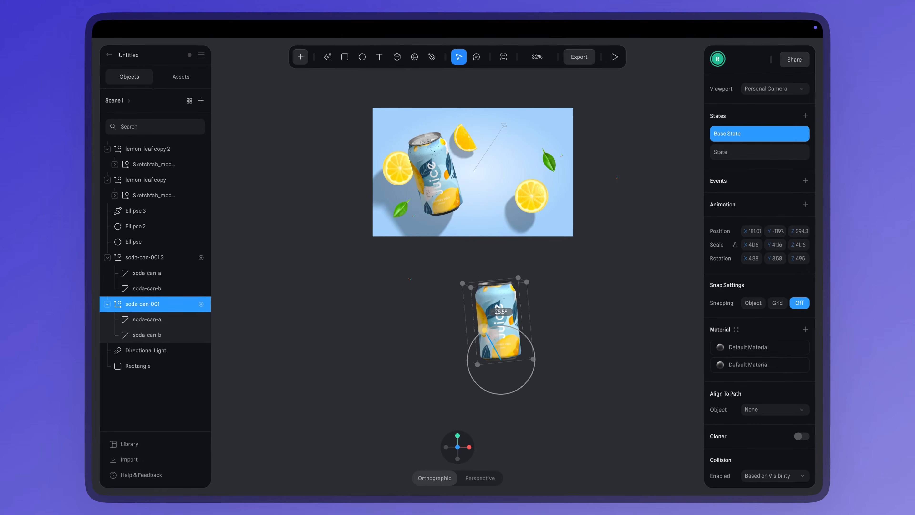
left_click_drag(451, 357, 470, 358)
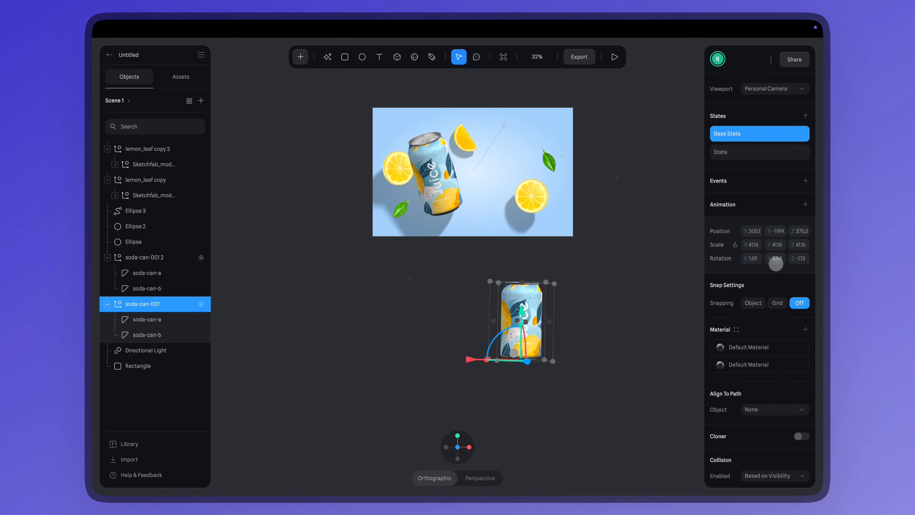
type("60")
key("Return")
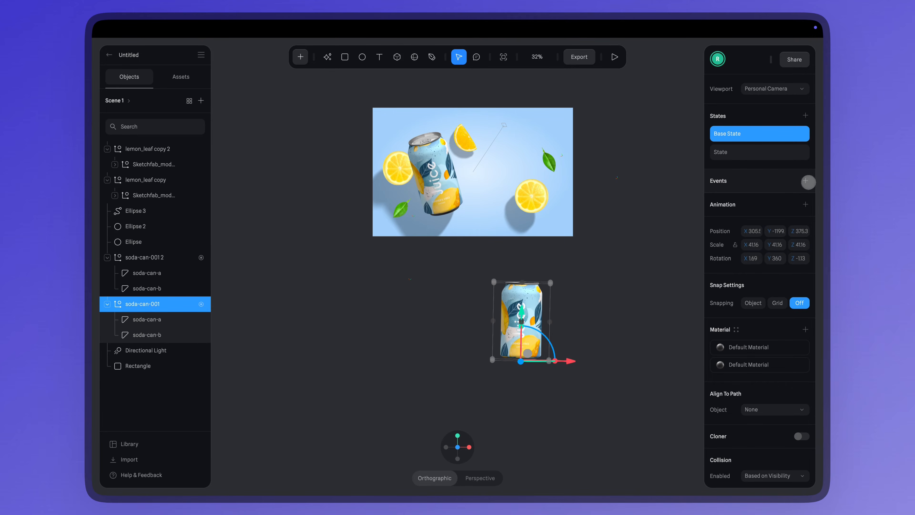
- Add a Start event with a Transition action to the right can, running from Base State to State
left_click(806, 182)
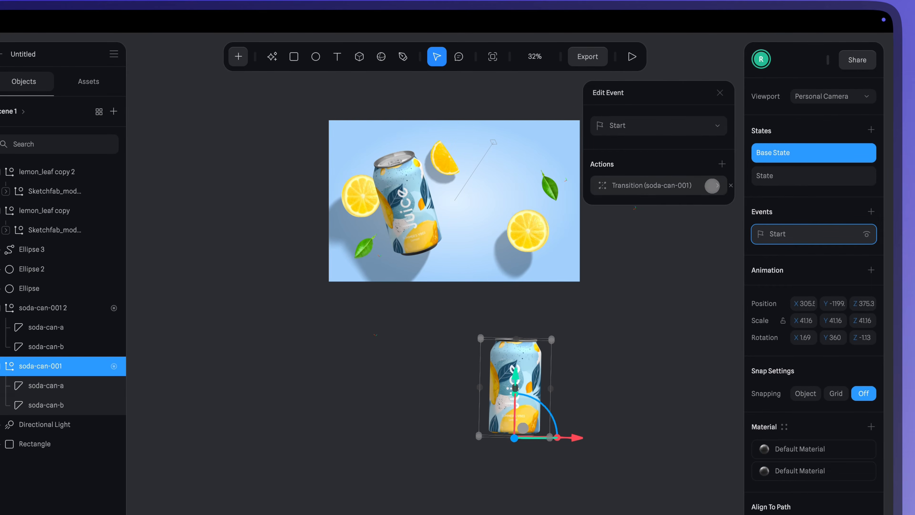
left_click(712, 185)
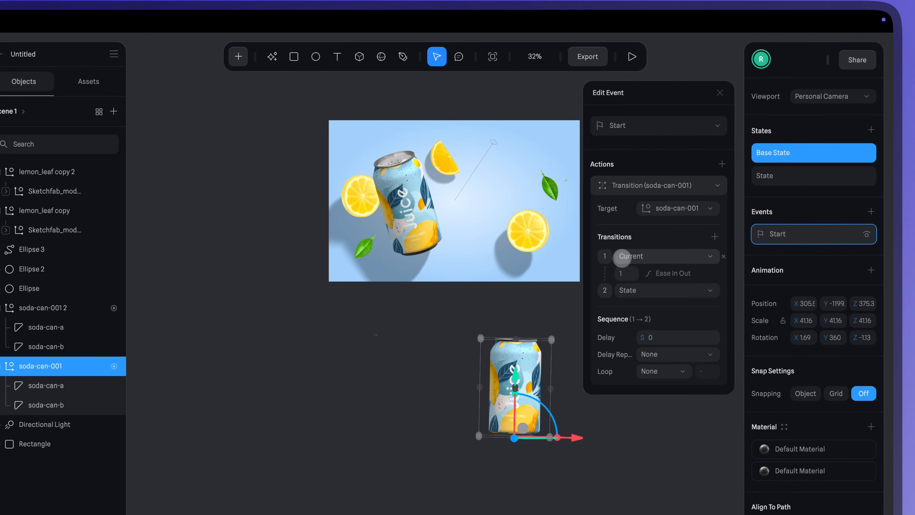
left_click(627, 258)
left_click(626, 294)
- Give the right can's transition Linear easing and preview the animation of both cans
left_click(683, 275)
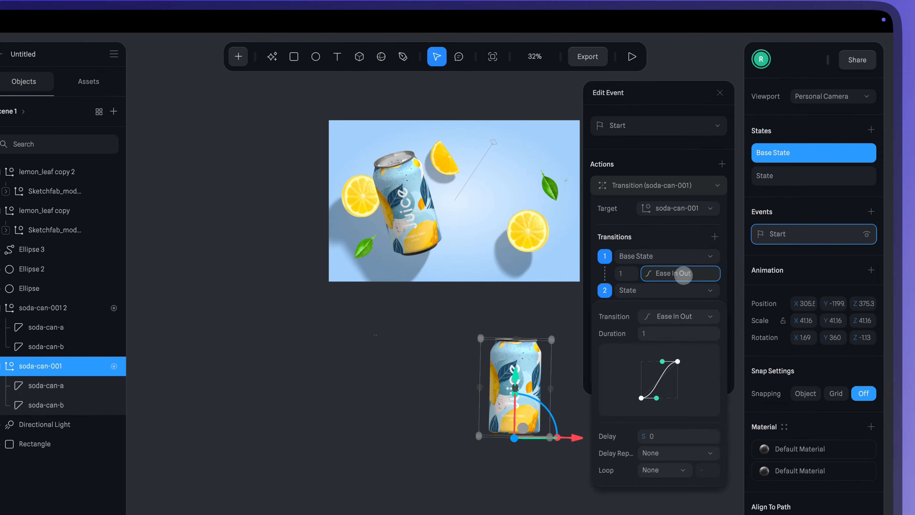
left_click(679, 316)
left_click(679, 240)
left_click(721, 95)
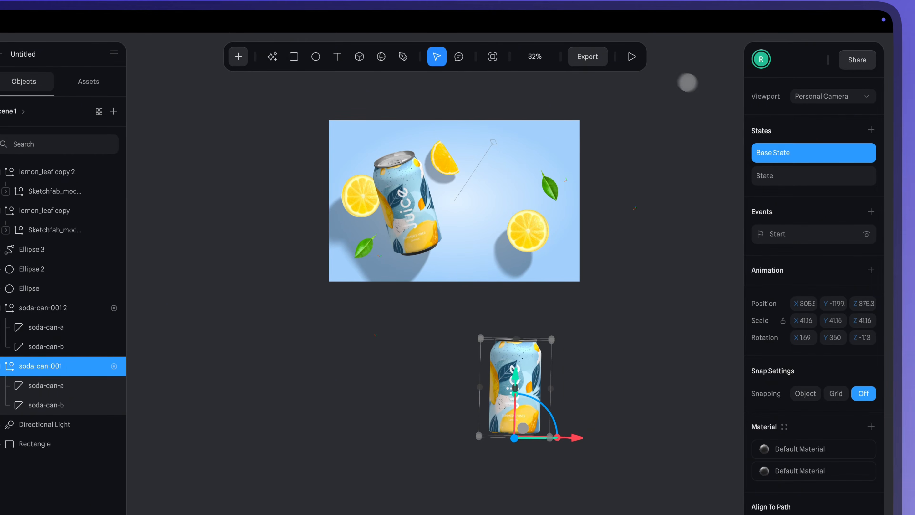
left_click(632, 56)
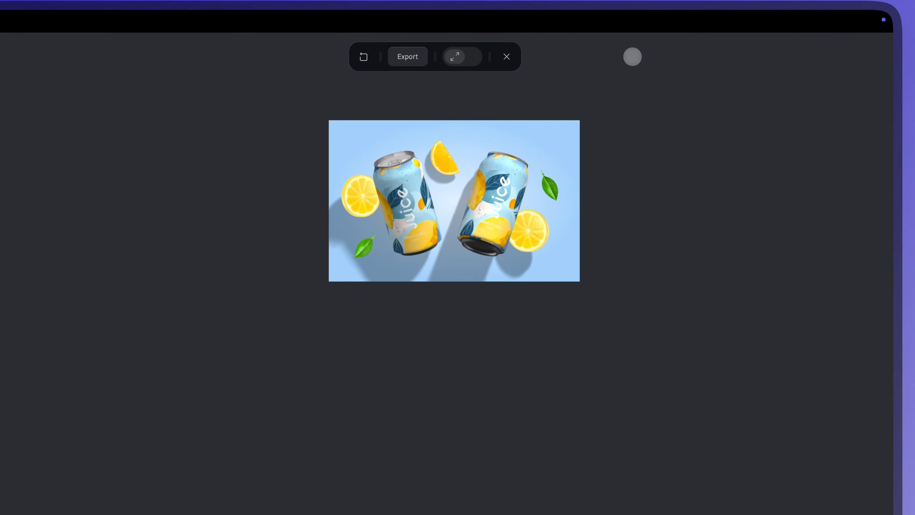
left_click(517, 62)
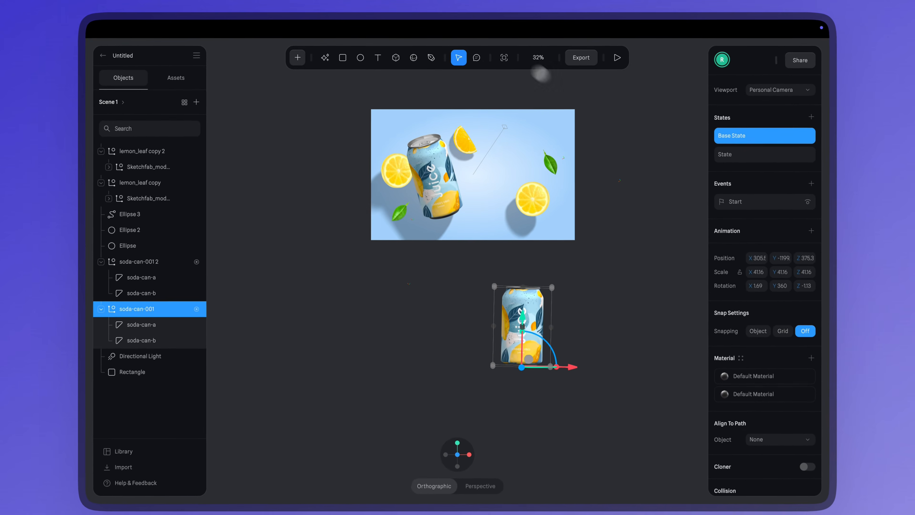
- Add a state to the right lemon slice, Ellipse, and in its Base State move it right of the background and rotate it
left_click(608, 242)
left_click(133, 242)
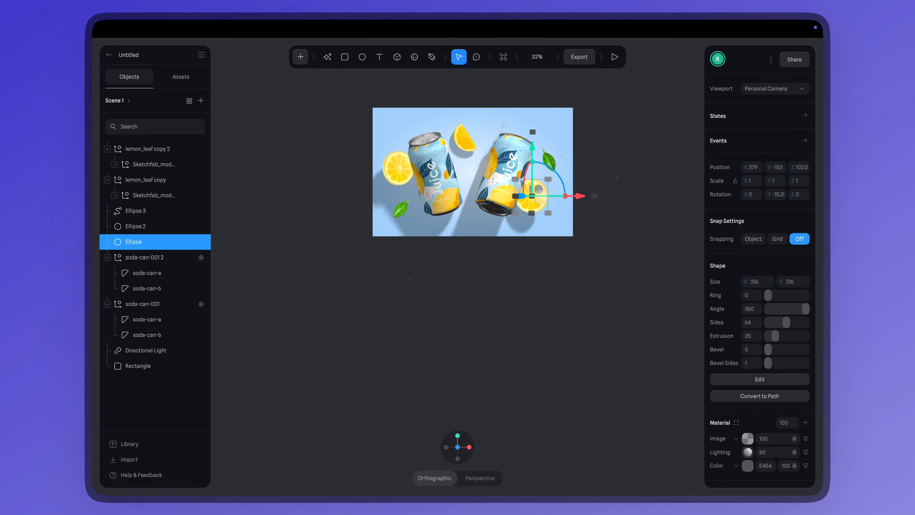
left_click(783, 117)
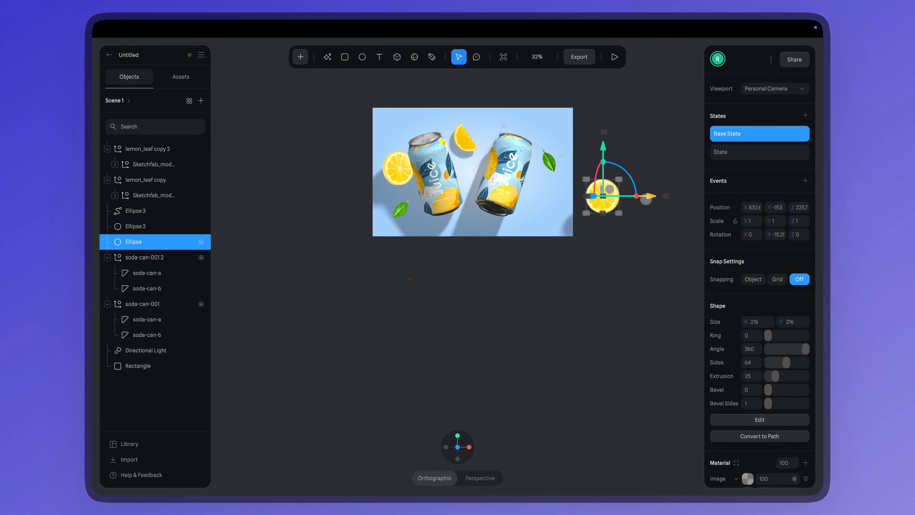
left_click_drag(640, 169, 564, 191)
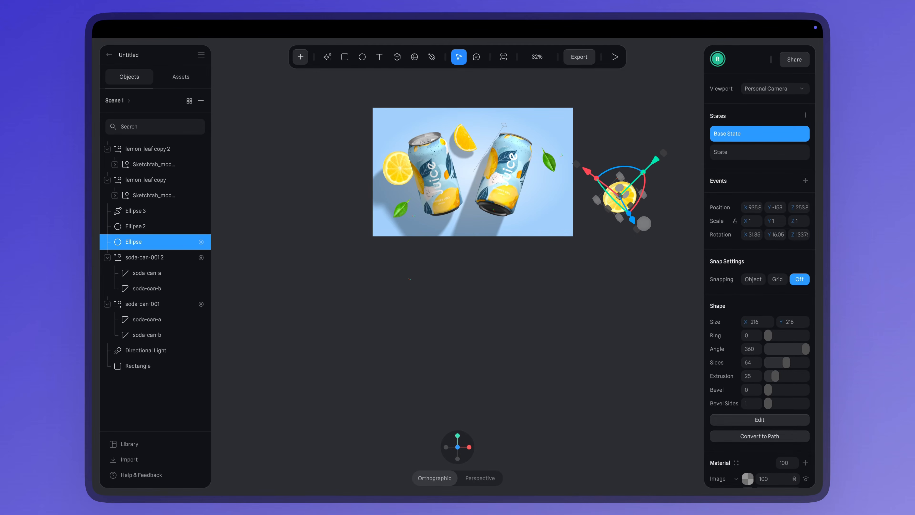
- Add a Start event with a Transition from Base State to State to the right lemon slice and adjust its easing
left_click(805, 181)
left_click(682, 160)
left_click(630, 217)
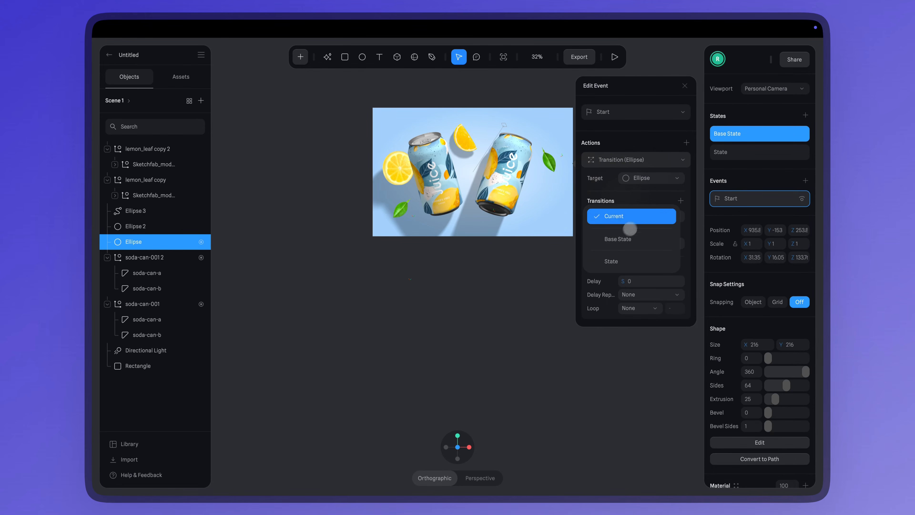
left_click(630, 239)
left_click(638, 231)
left_click(647, 265)
left_click(687, 86)
- Preview the scene's animation, and rotate the right lemon slice further in its Base State
left_click(615, 57)
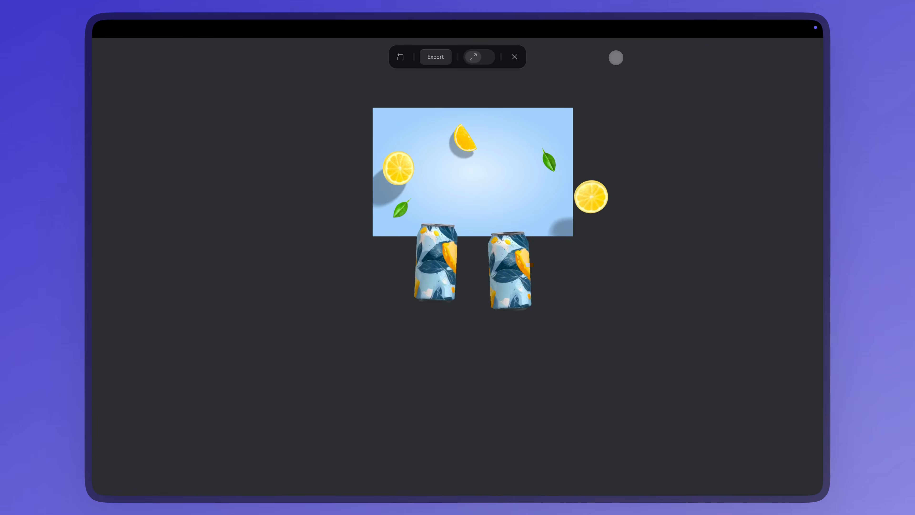
left_click(515, 57)
left_click(754, 155)
left_click(739, 135)
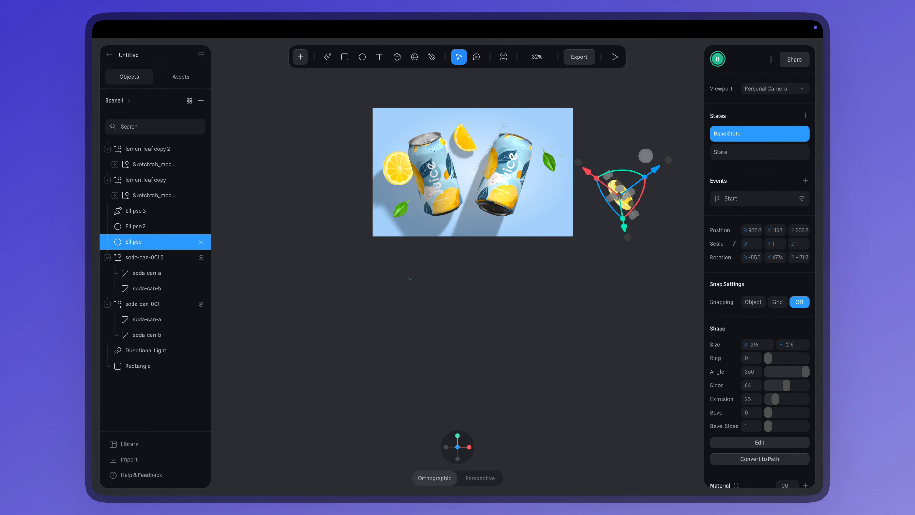
- Replay the animation to check the right lemon slice's spin, and switch the slice back to State
left_click(615, 57)
left_click(515, 57)
left_click(611, 128)
left_click(620, 195)
left_click(753, 153)
- Add a state to the left lemon slice, Ellipse 2, and in its Base State move it off the background's upper left and rotate it
left_click(396, 168)
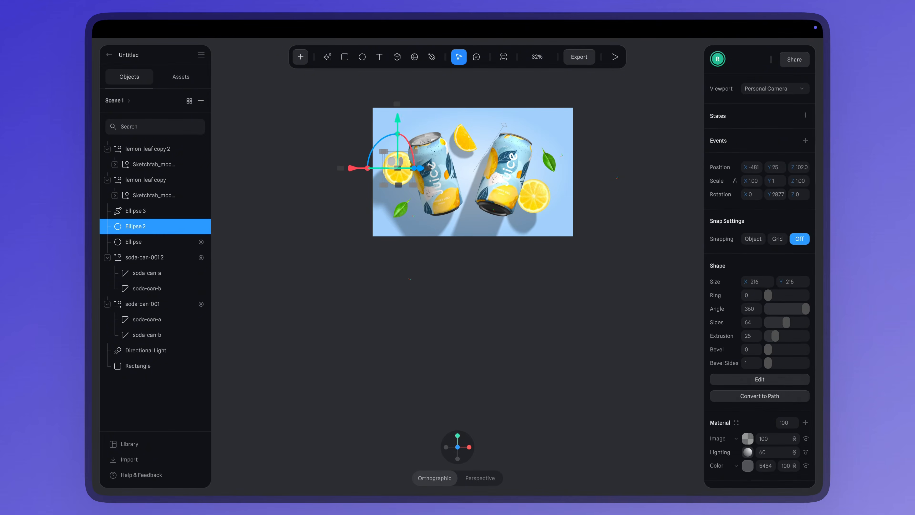
left_click(806, 116)
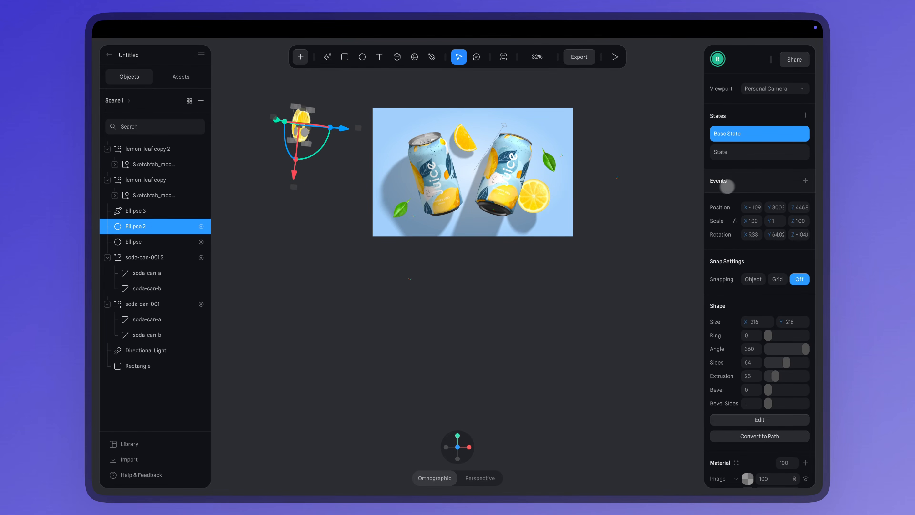
- Add a Start event with a Transition to the left lemon slice, running from Base State to State with Linear easing
left_click(806, 180)
left_click(627, 173)
left_click(677, 163)
left_click(622, 216)
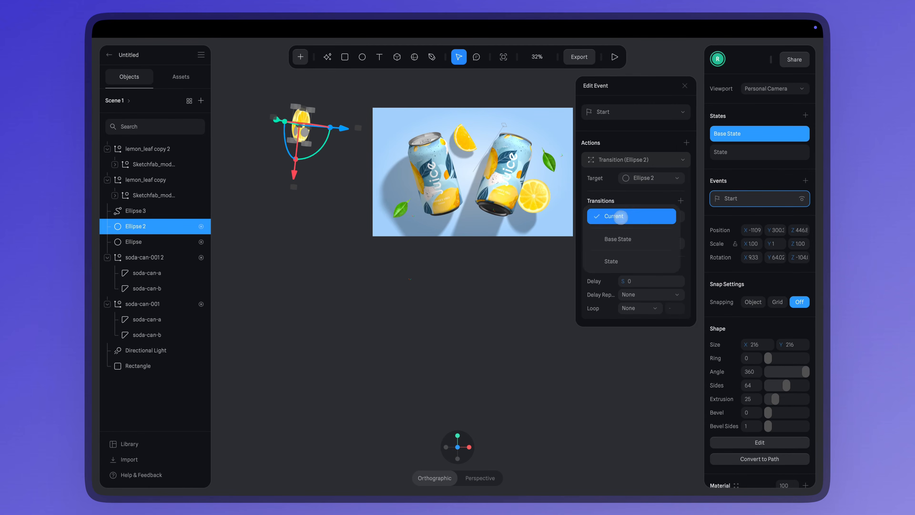
left_click(627, 239)
left_click(647, 228)
left_click(646, 228)
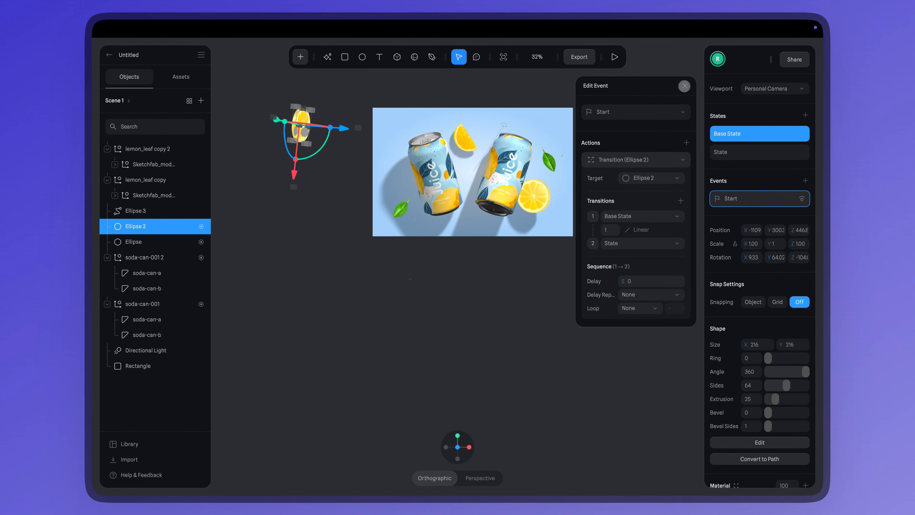
left_click(684, 85)
- Add a state to the lemon wedge, Ellipse 3, and in its Base State move it above the background and rotate it
left_click(617, 113)
left_click(478, 138)
left_click(806, 115)
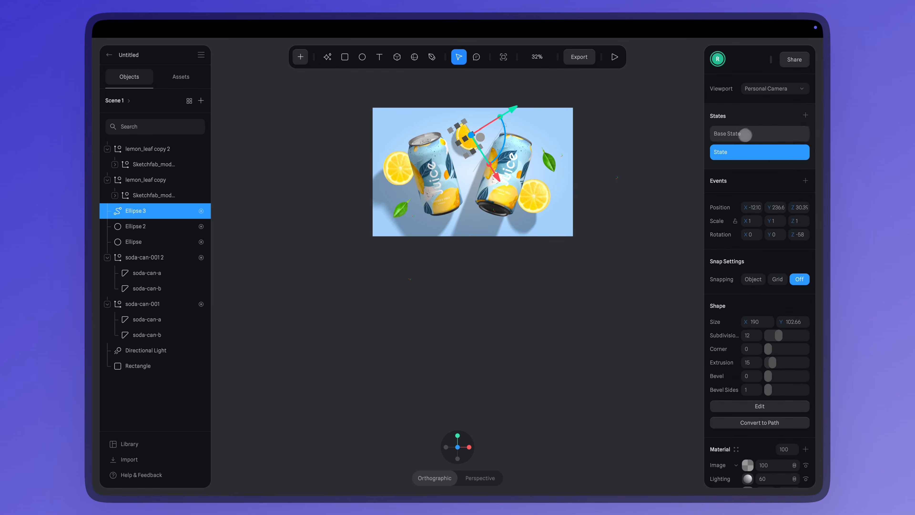
left_click(746, 134)
left_click_drag(493, 177, 350, 171)
scroll(453, 112, "up", 4)
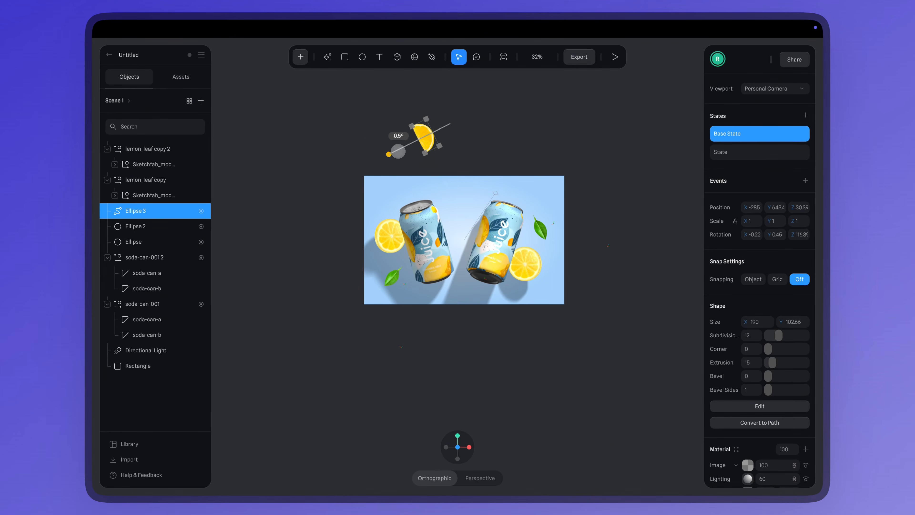
- Add a Start event with a Transition to the lemon wedge, running from Base State to State with Ease easing
left_click(806, 181)
left_click(641, 179)
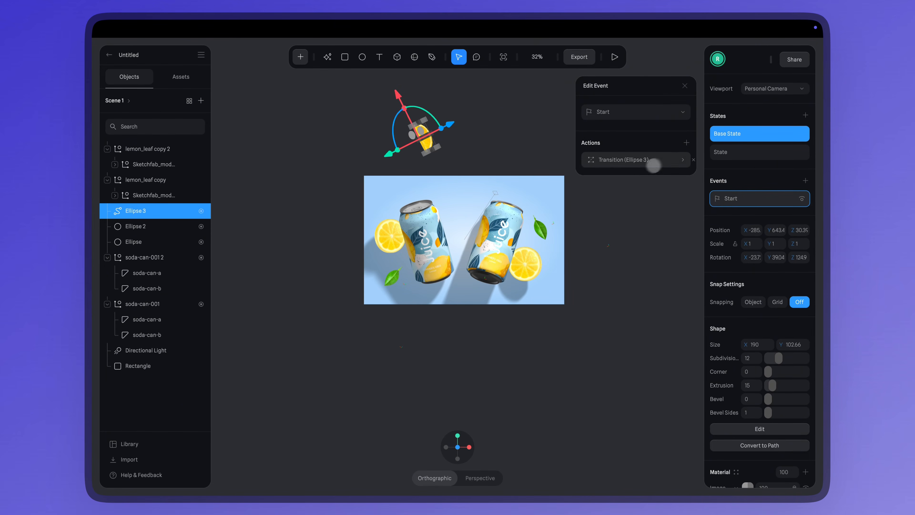
left_click(679, 158)
left_click(620, 217)
left_click(621, 239)
left_click(621, 245)
left_click(645, 263)
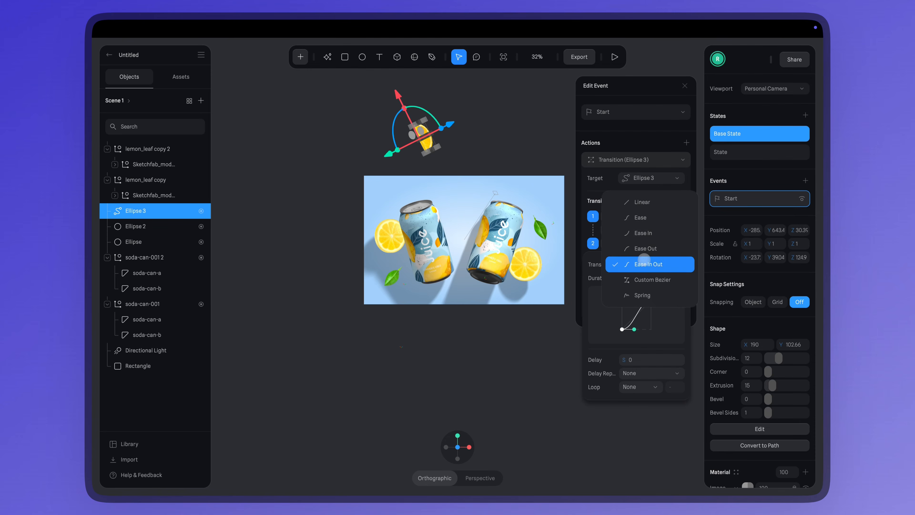
left_click(641, 217)
left_click(684, 85)
- Add a state to the lower leaf, lemon_leaf copy 2, and in its Base State move it below and left of the background, rotated
left_click(150, 148)
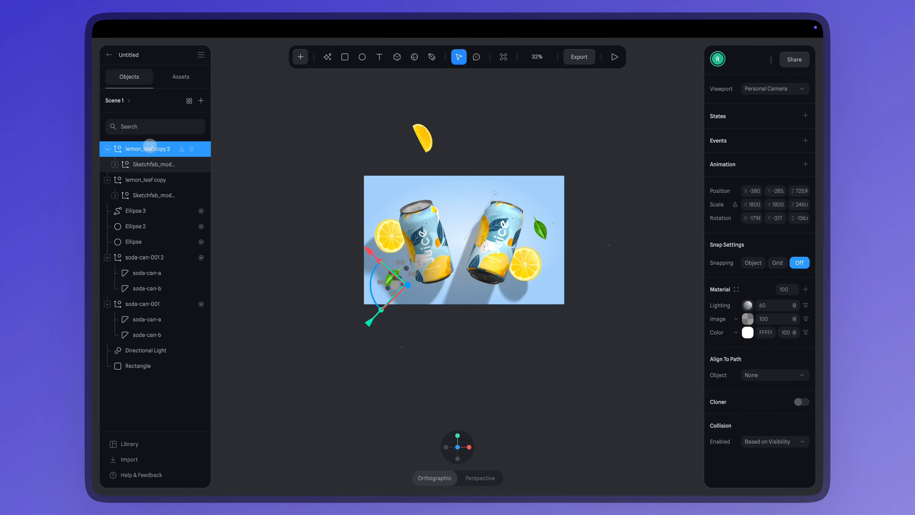
left_click(806, 116)
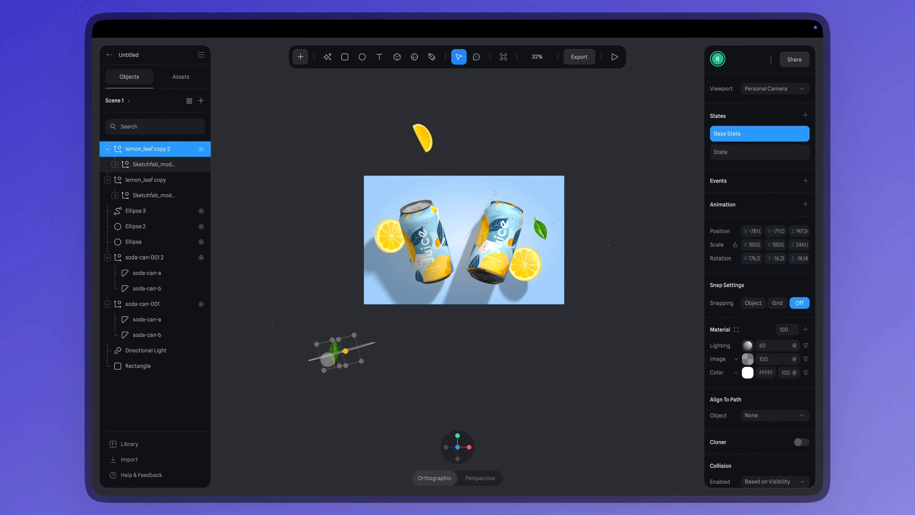
- Add a Start event with a Transition from Base State to State to the lower leaf, and open its easing settings
left_click(806, 180)
left_click(642, 180)
left_click(638, 161)
left_click(634, 217)
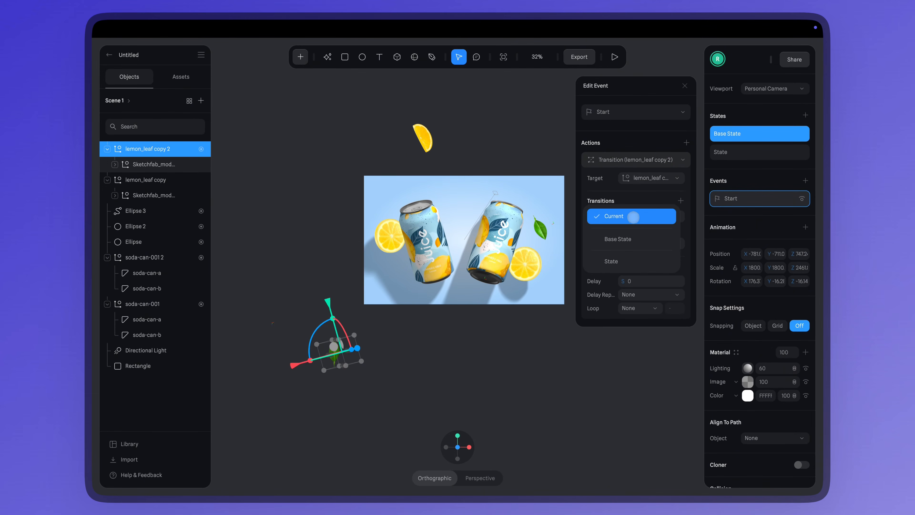
left_click(623, 240)
left_click(651, 230)
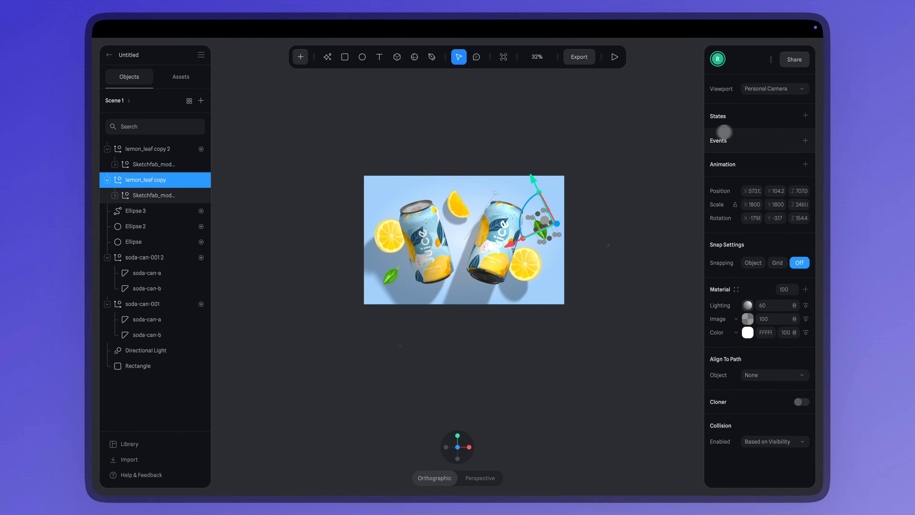
- Add a state to the upper leaf, lemon_leaf copy, and in its Base State move it above and right of the background, rotated
left_click(801, 115)
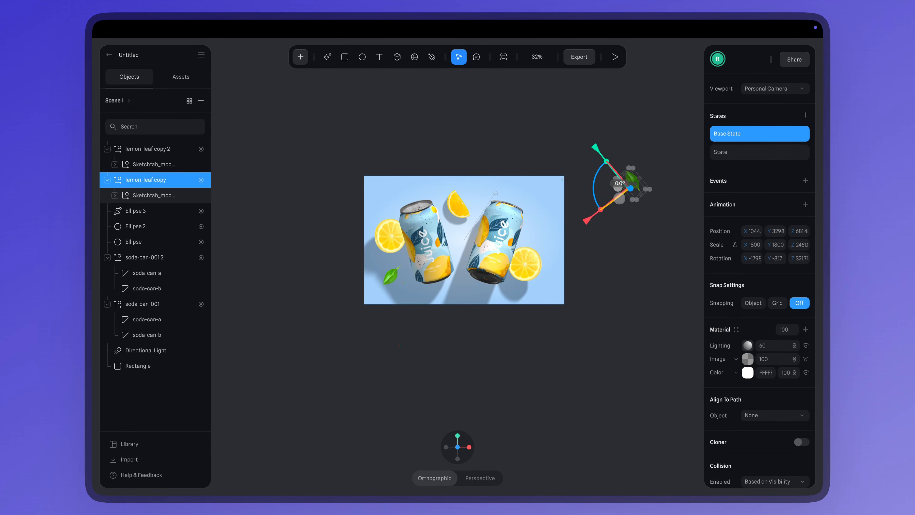
left_click(749, 155)
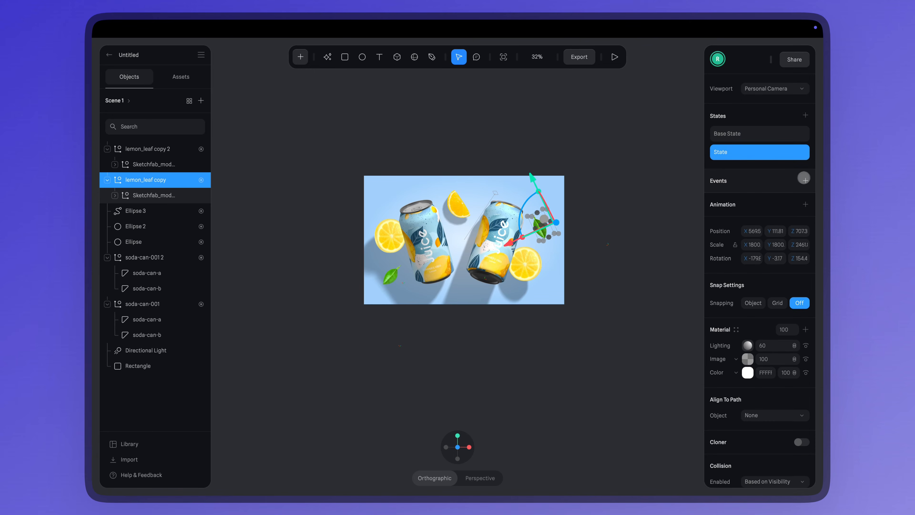
- Add a Start event with a Transition from Base State to State to the upper leaf, with Ease In Out easing, and play the scene
left_click(804, 178)
left_click(662, 264)
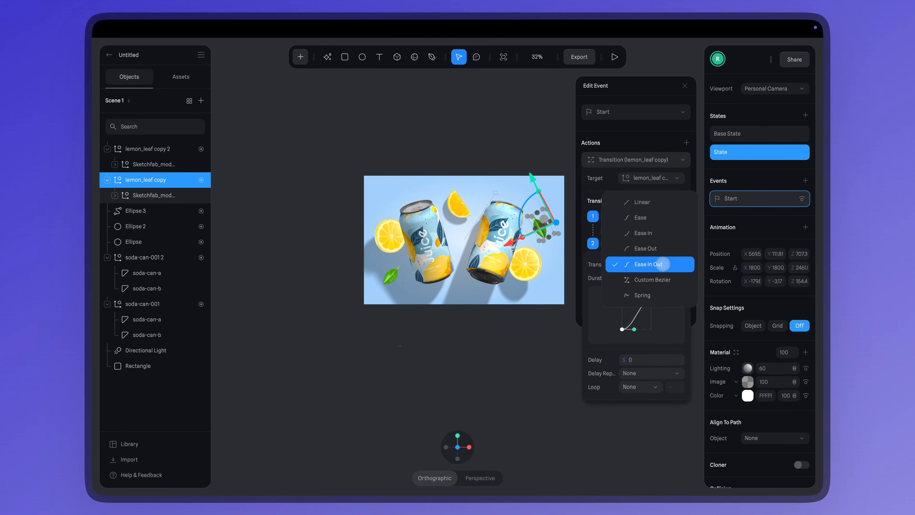
left_click(663, 264)
left_click(684, 86)
left_click(615, 57)
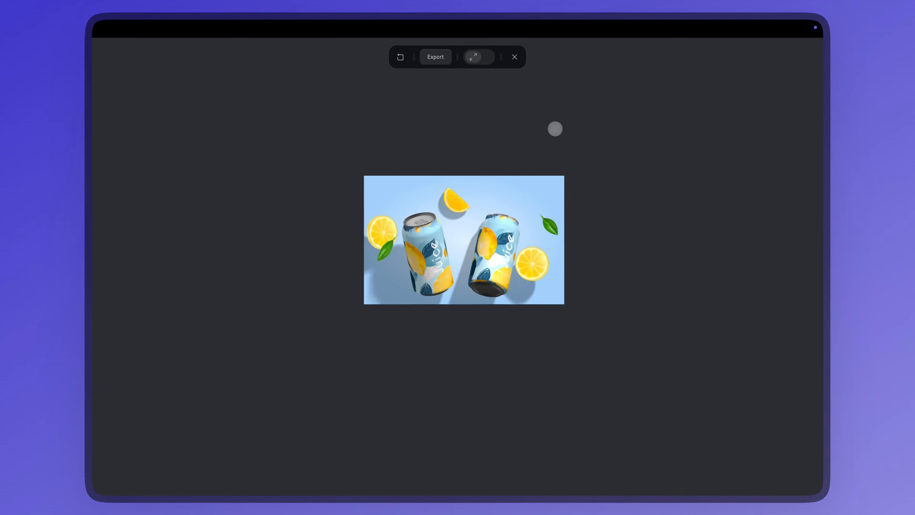
left_click(514, 57)
- Set the scene's background color to the light blue A9CEF8
left_click(628, 131)
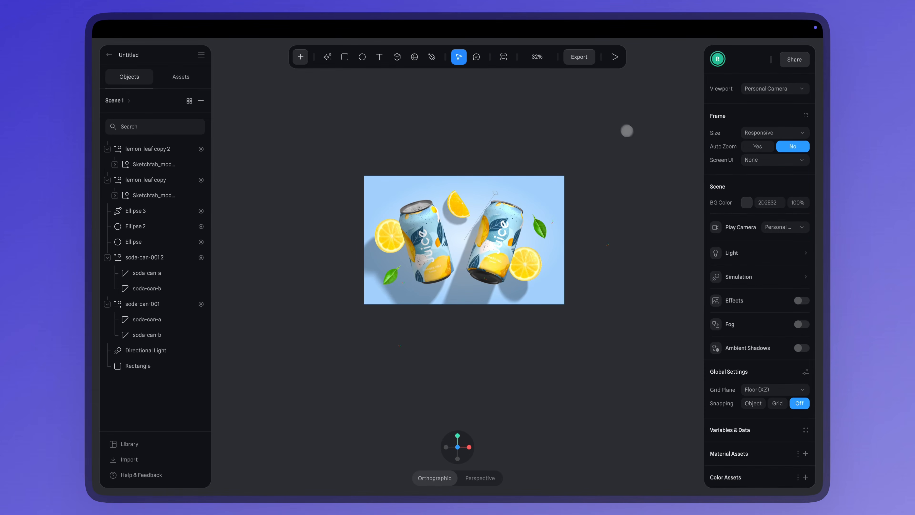
left_click(747, 109)
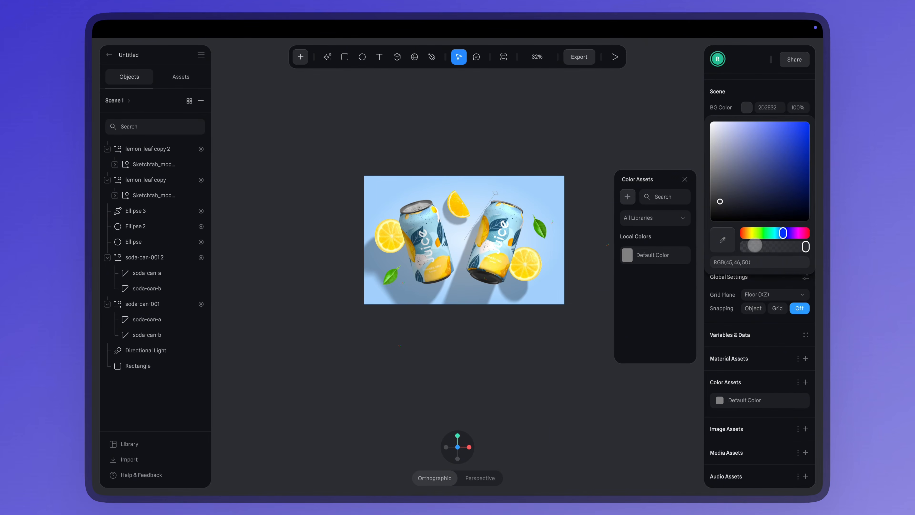
left_click(756, 264)
key("Return")
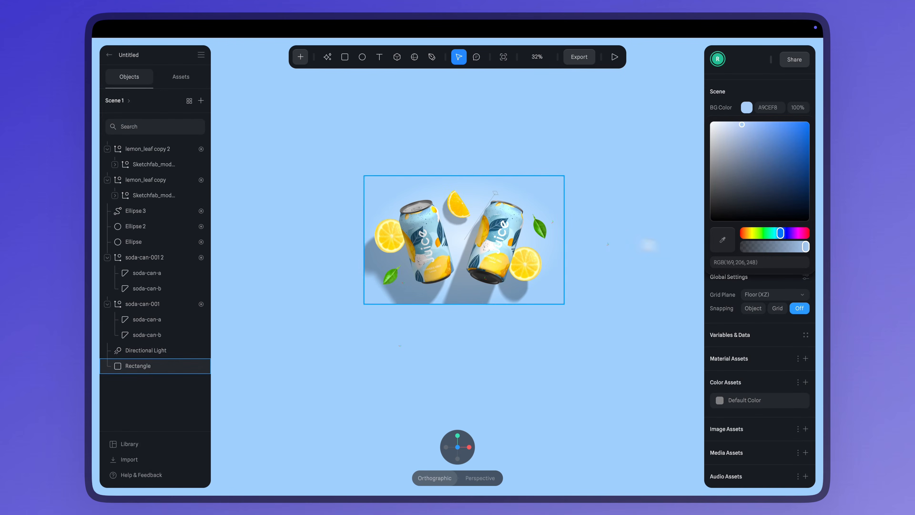
- Turn off shadows for the Directional Light
scroll(457, 267, "up", 5)
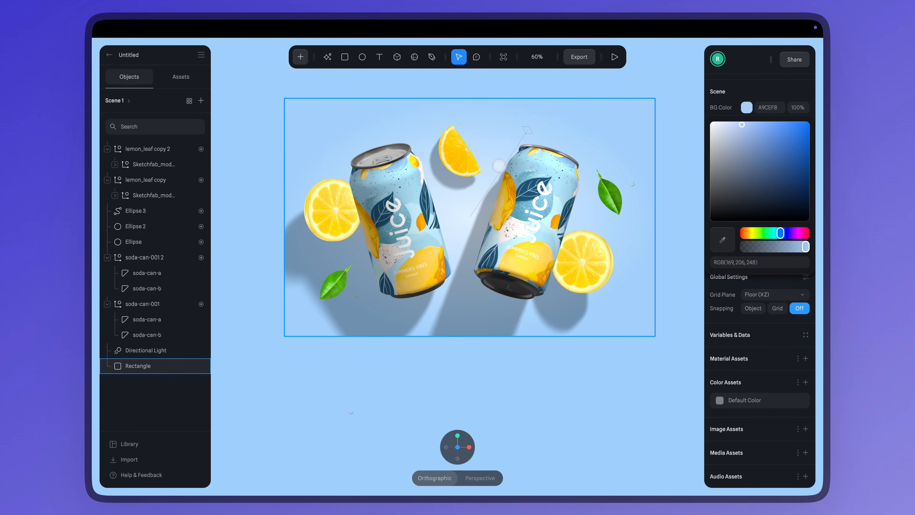
left_click(498, 165)
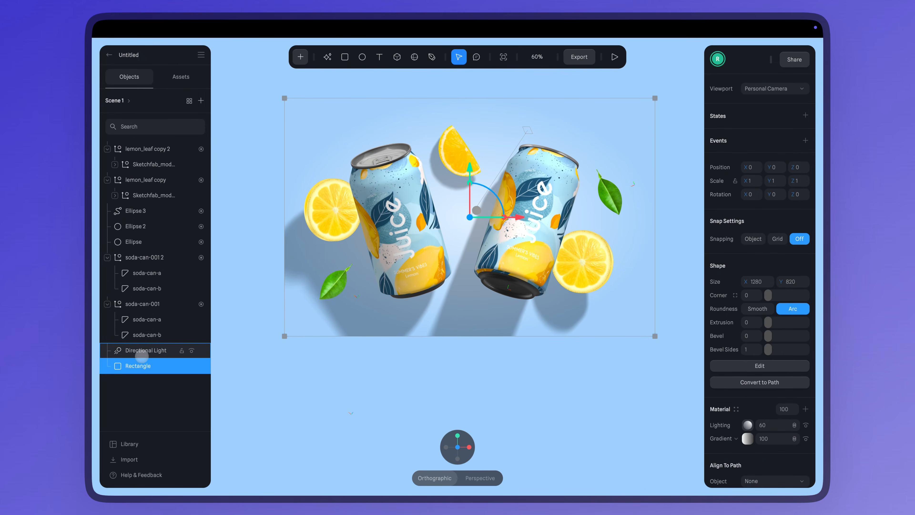
left_click(142, 351)
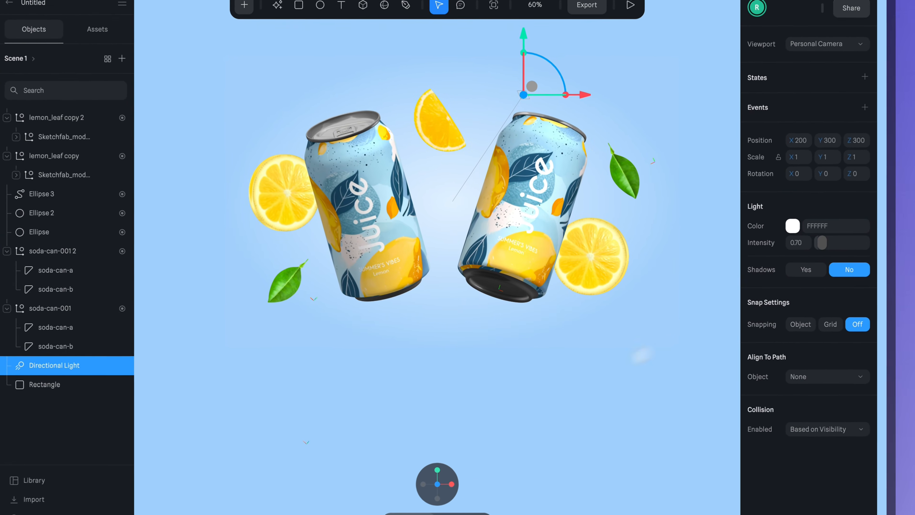
left_click(538, 380)
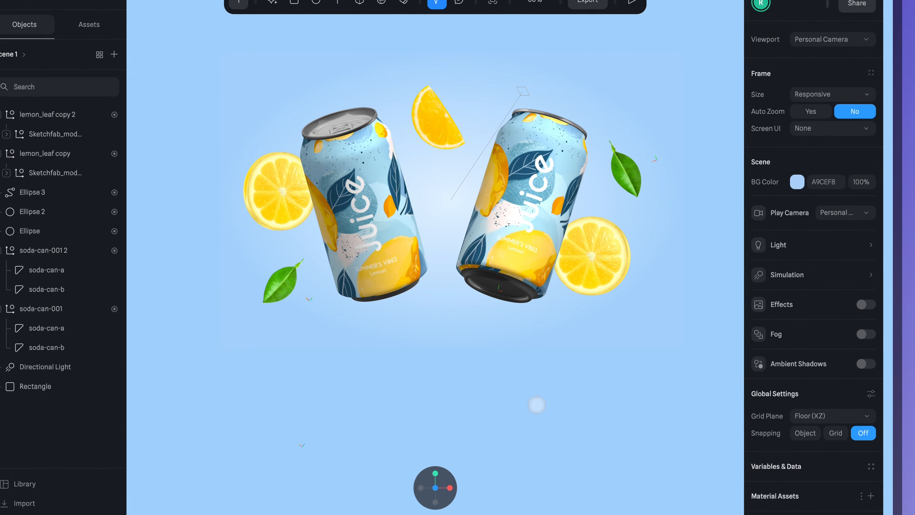
- Set the scene zoom to 100% and play the full animation once before returning to the editor
key("super+0")
scroll(537, 404, "up", 3)
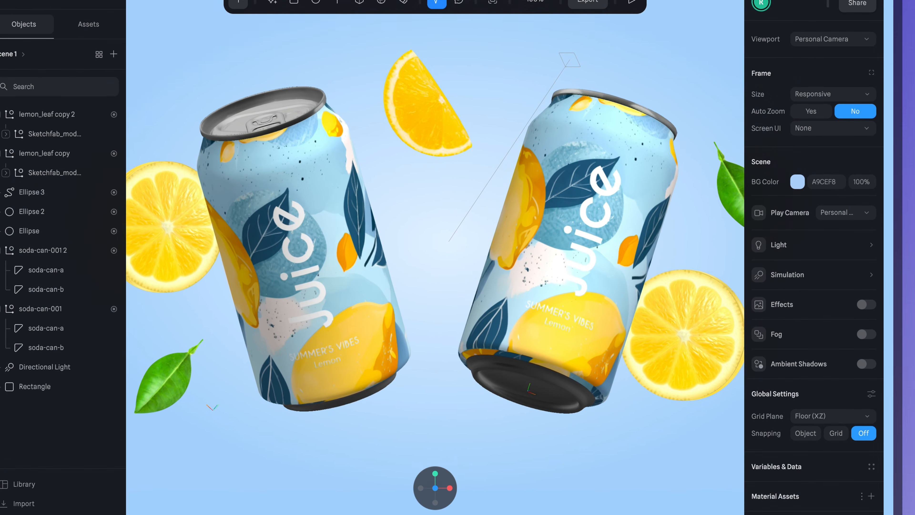
left_click(652, 92)
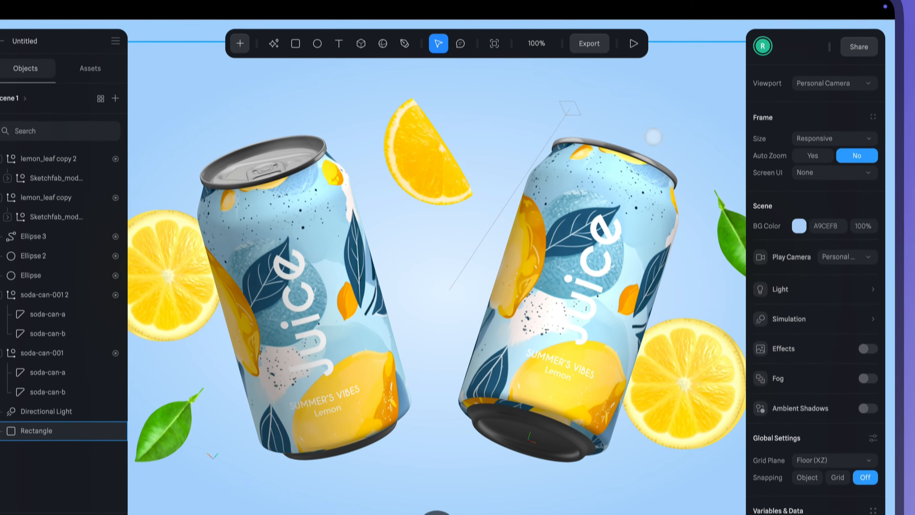
left_click(634, 43)
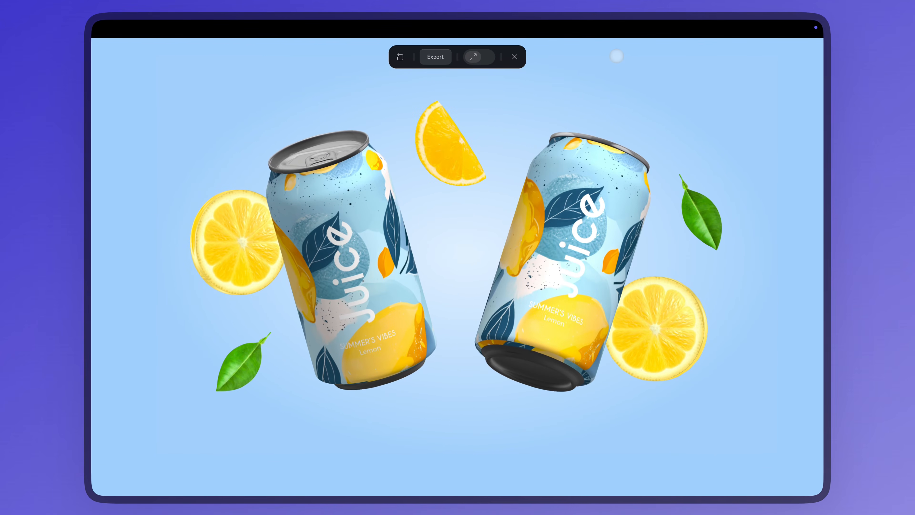
left_click(515, 57)
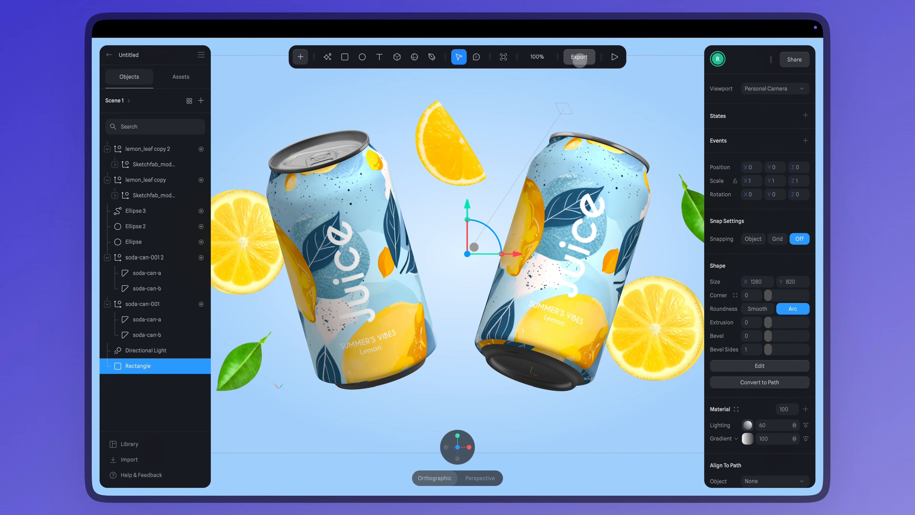
- In the Public URL export's play settings, set Orbit, Pan, Zoom and Soft Orbit to No, and update the public URL
left_click(579, 57)
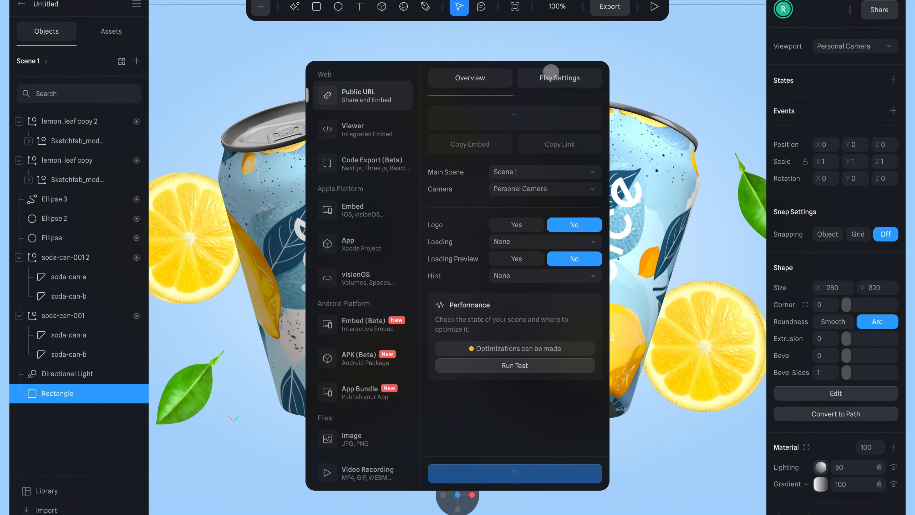
left_click(551, 71)
scroll(562, 258, "down", 1)
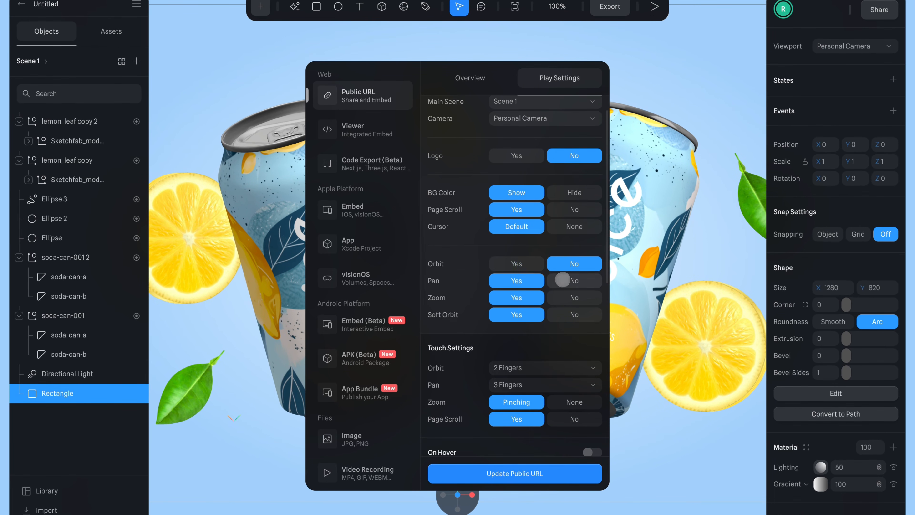
scroll(563, 318, "up", 1)
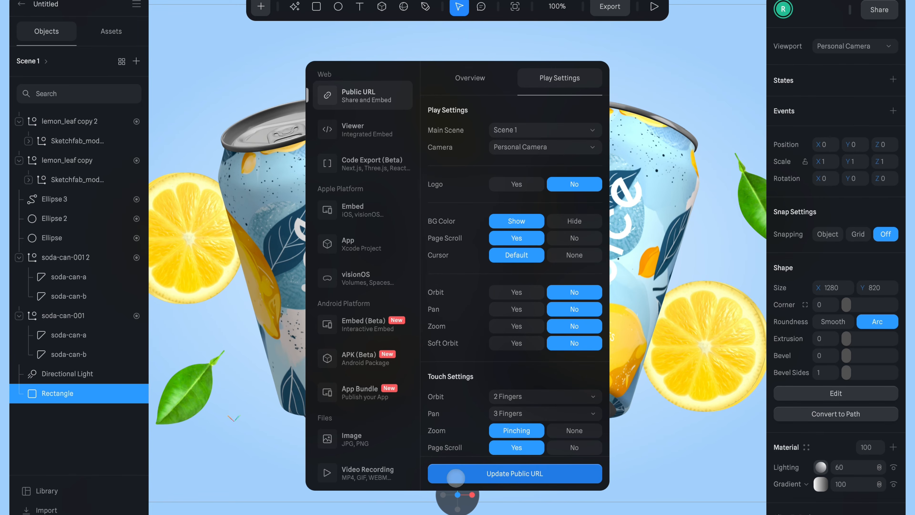
left_click(518, 474)
left_click(470, 84)
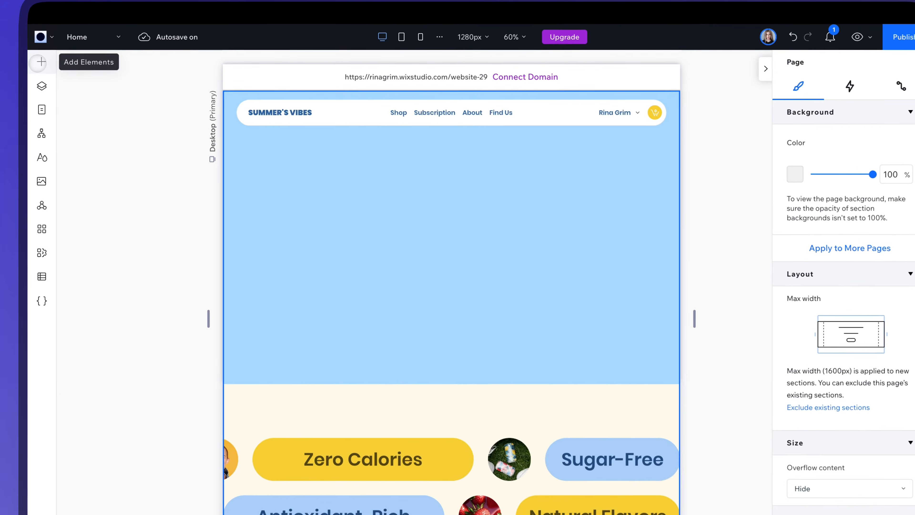
left_click(103, 69)
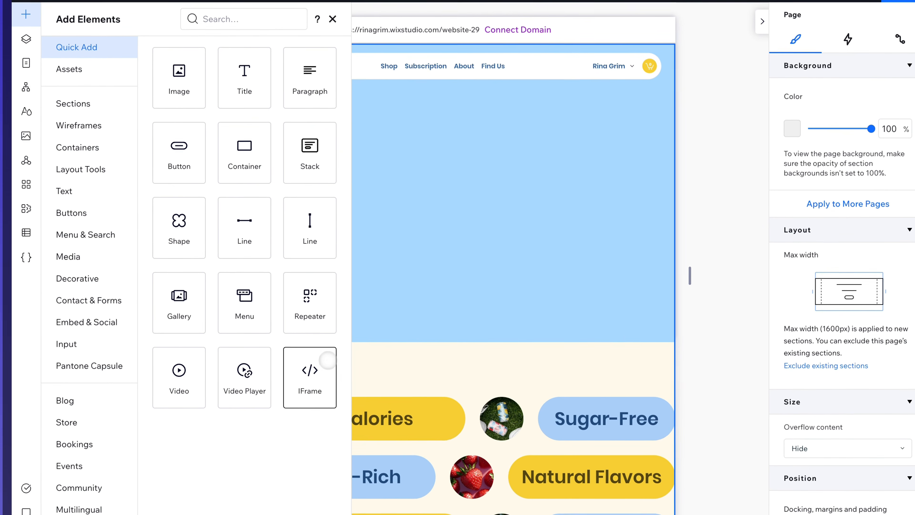
left_click_drag(324, 370, 459, 205)
left_click(450, 138)
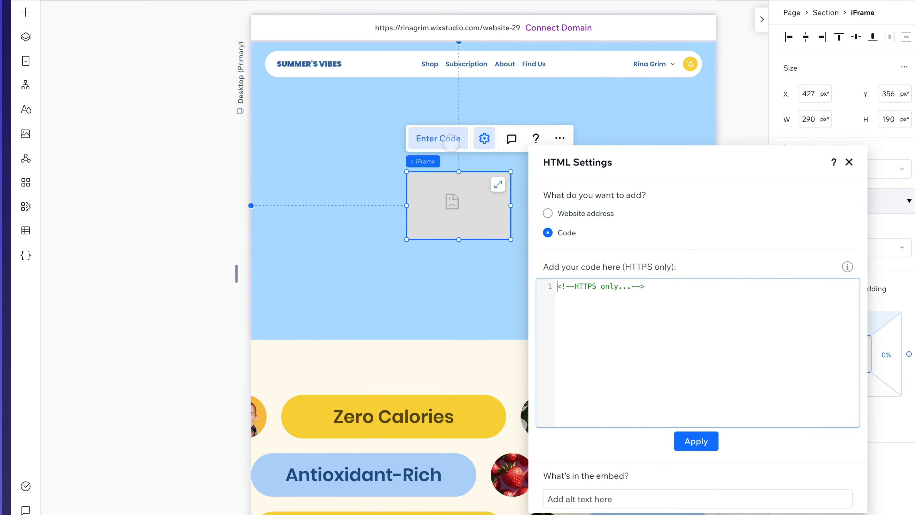
left_click(586, 312)
type("<iframe src='https://my.spline.design/untitled-213b1906bbf9eca87b3579f722c49739/' frameborder='0' width='100%' height='100%'></iframe>")
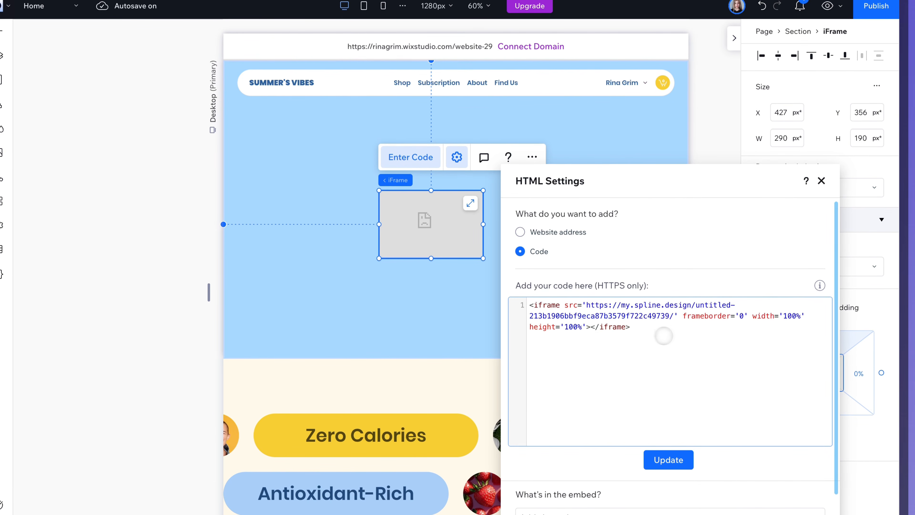
left_click(670, 460)
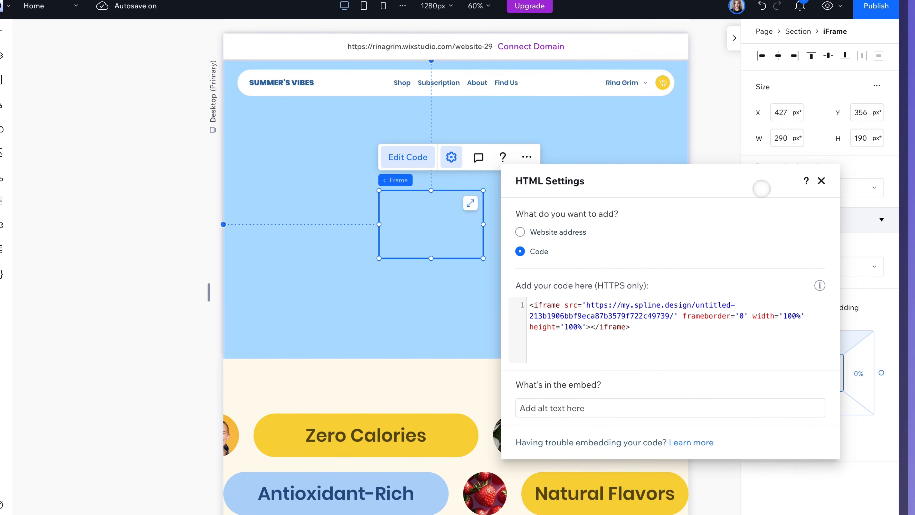
- Stretch the iFrame to fill the whole hero section and preview the site
left_click(470, 204)
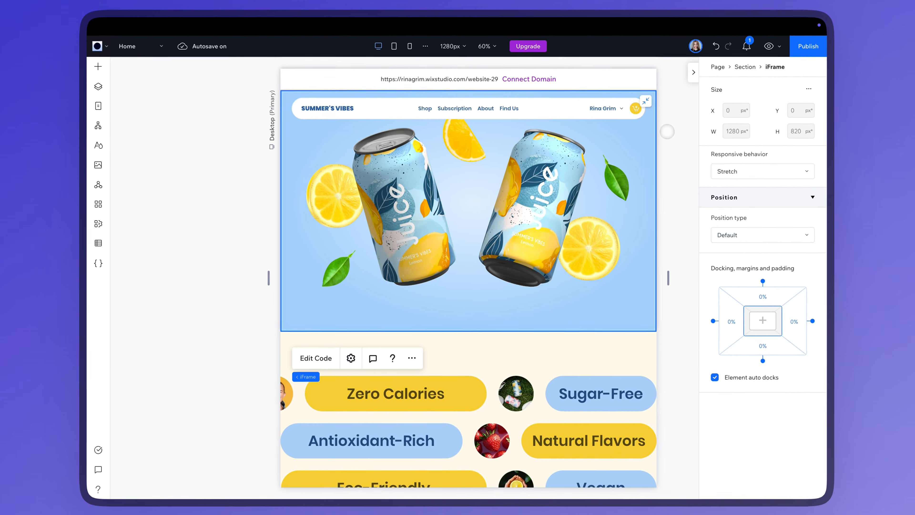
left_click(704, 112)
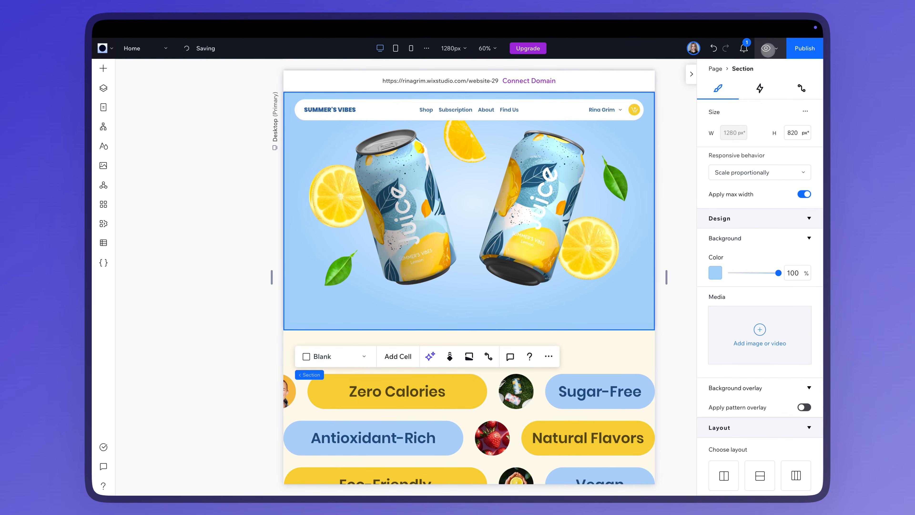
left_click(767, 50)
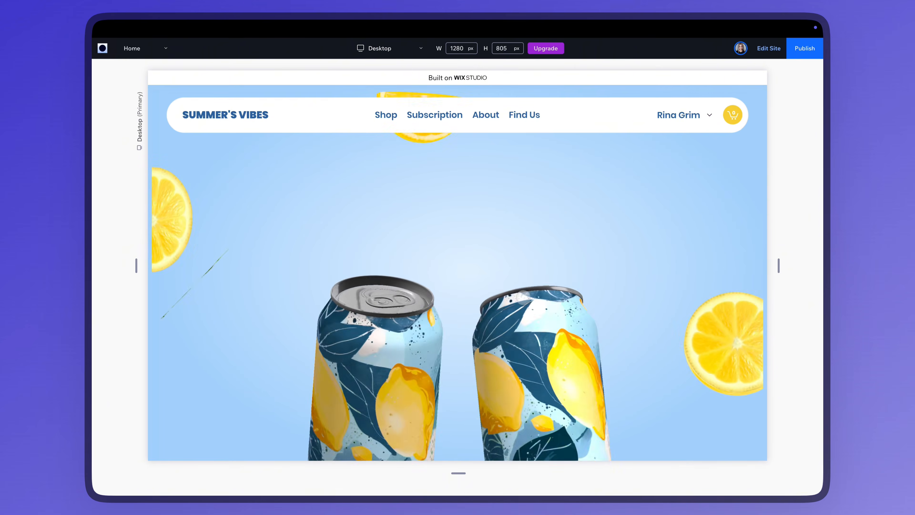